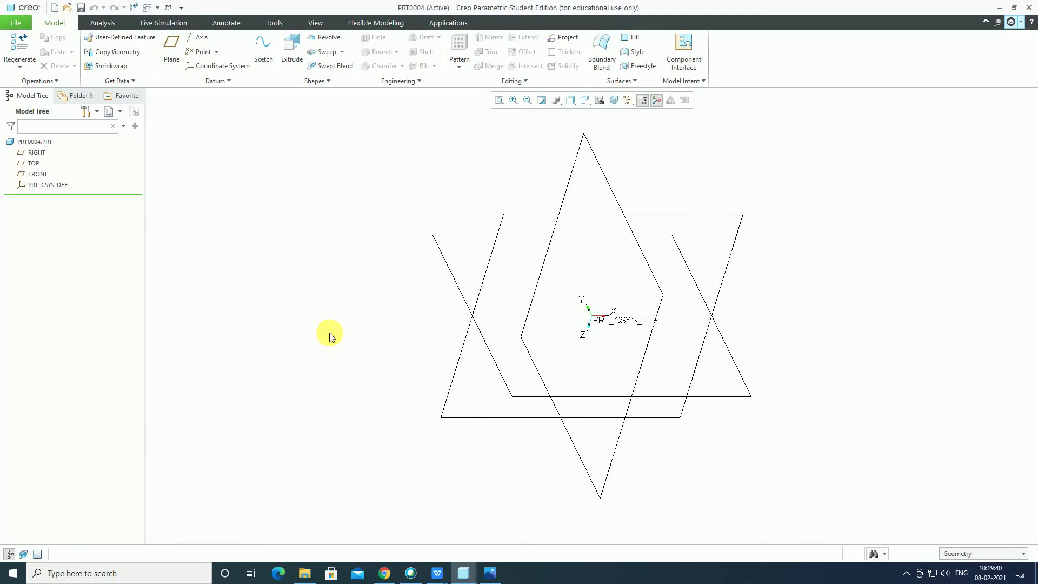
On the TOP plane, draw an origin-centred circle and dimension its diameter to 30.
click(511, 215)
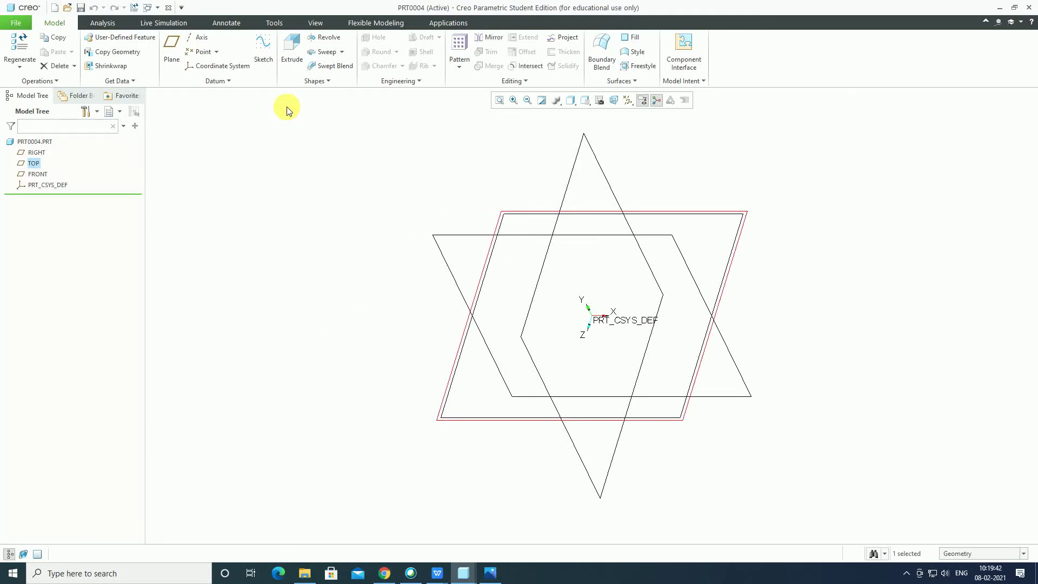
click(263, 51)
click(611, 102)
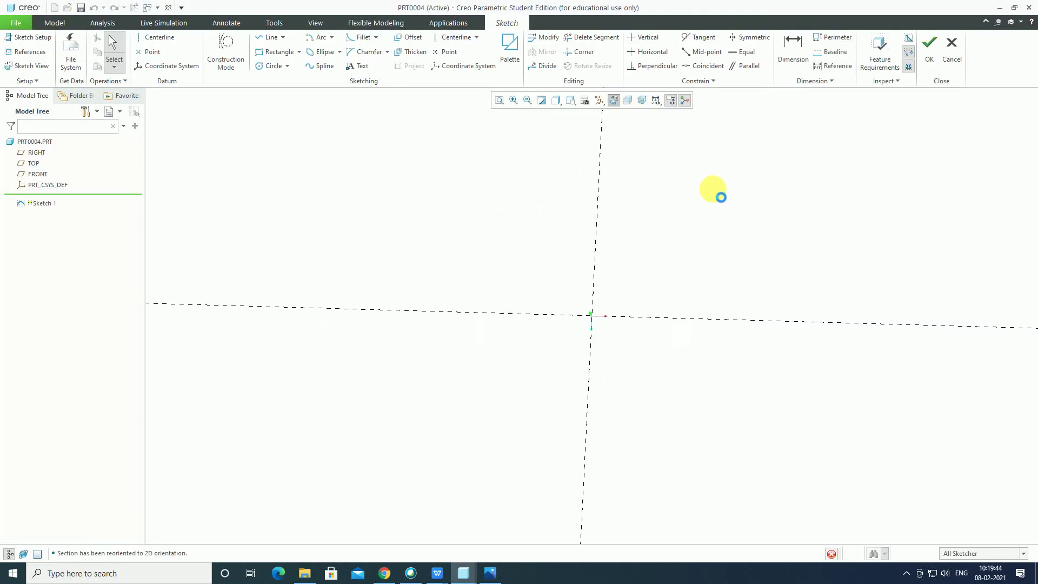
click(271, 65)
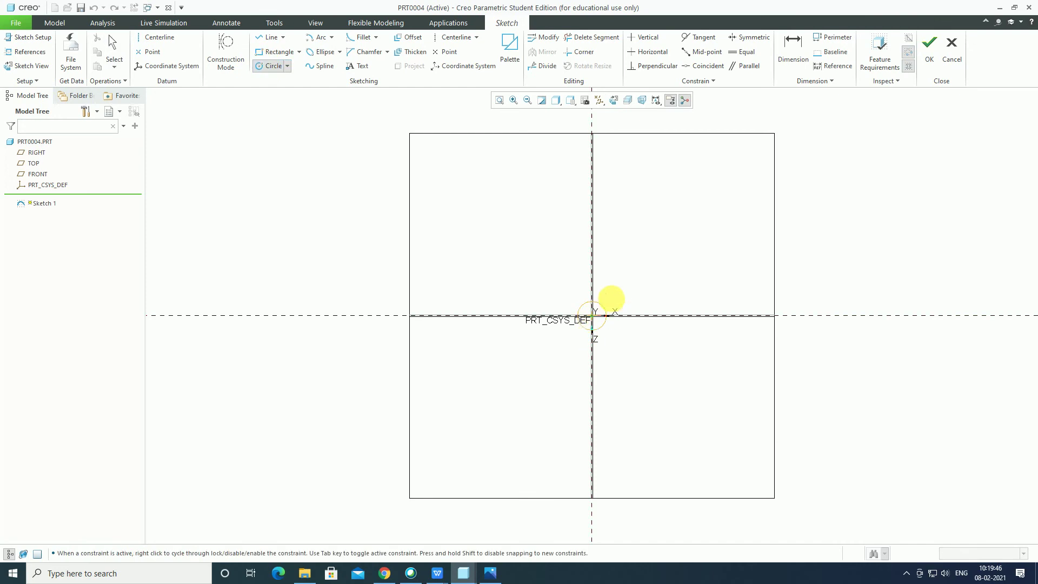
drag(593, 324, 639, 271)
click(793, 51)
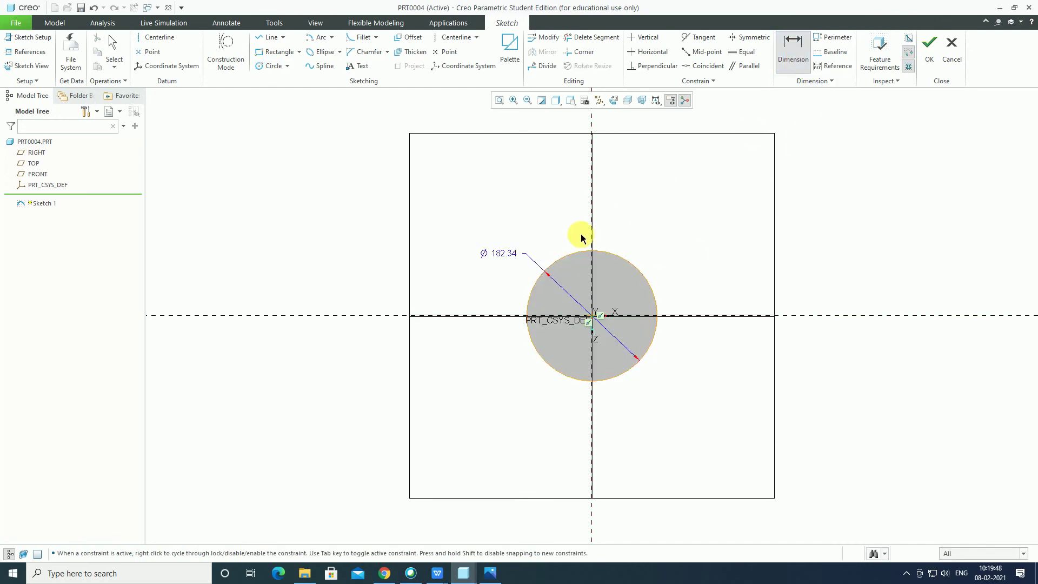
double_click(507, 253)
text(30)
key(Return)
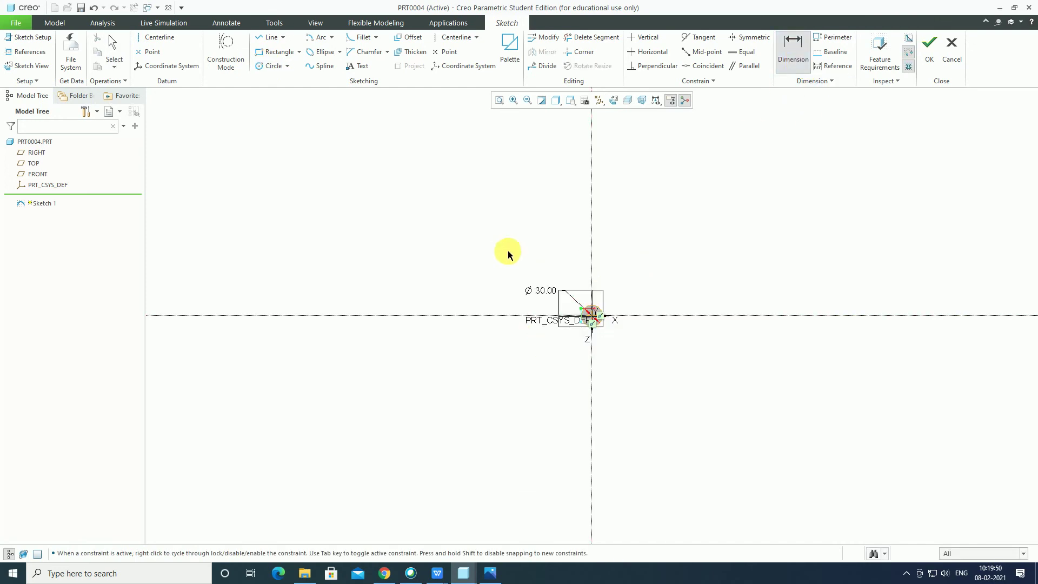
click(929, 44)
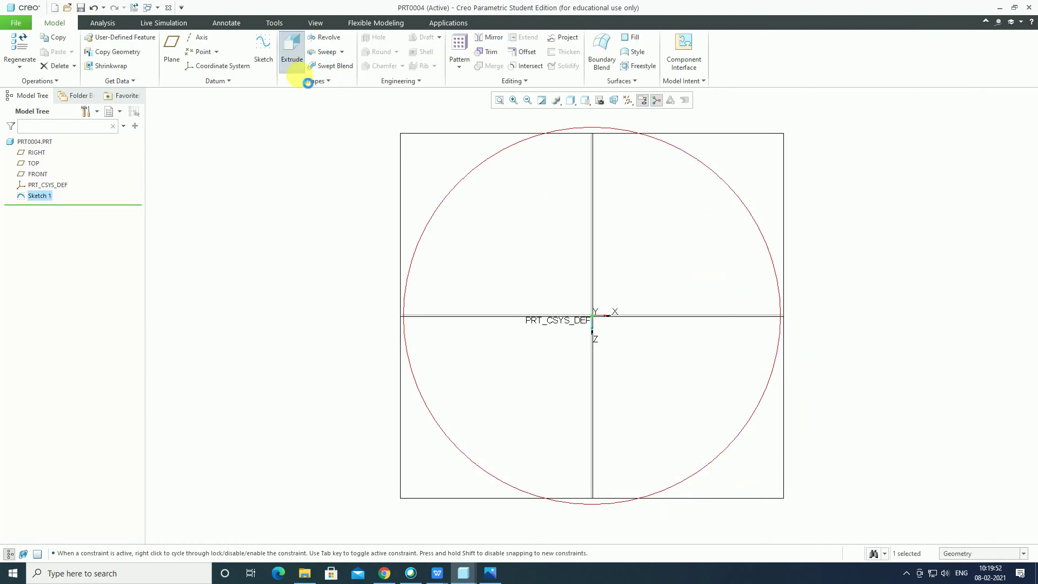
Extrude the circle as a solid 7 deep with a 30 taper on its side.
click(296, 70)
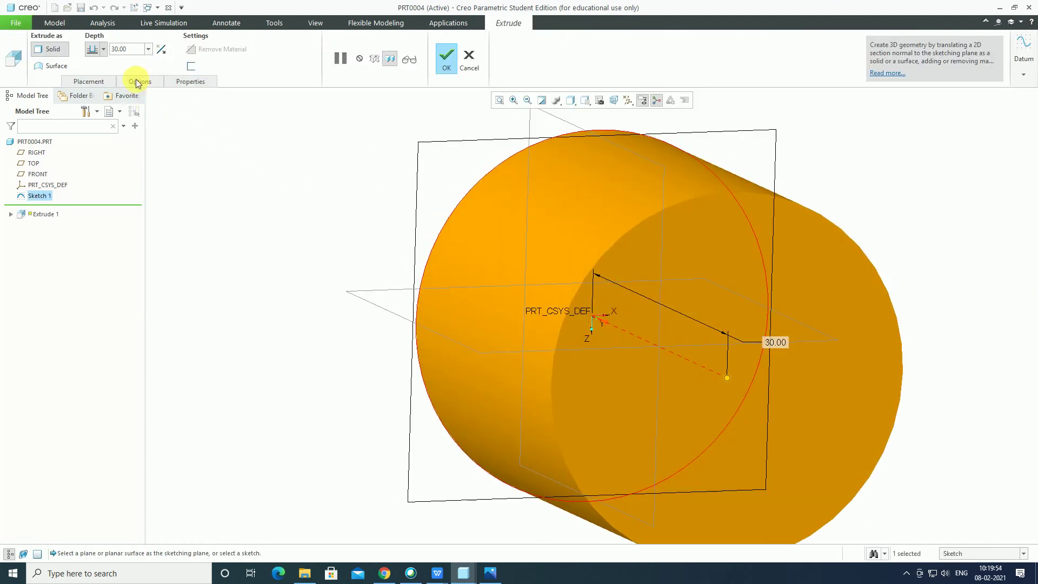
text(7)
key(Return)
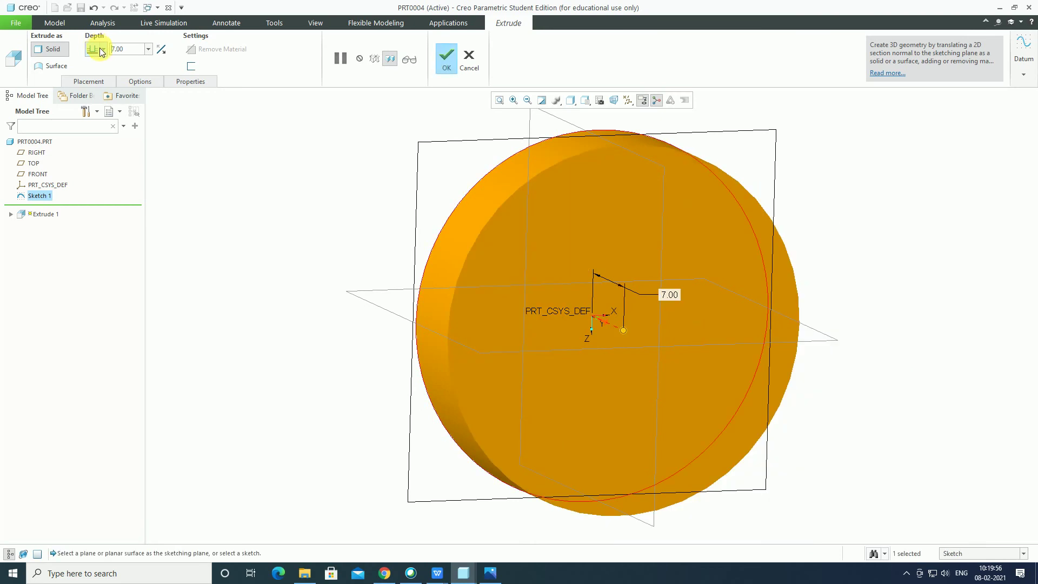
click(140, 81)
click(131, 180)
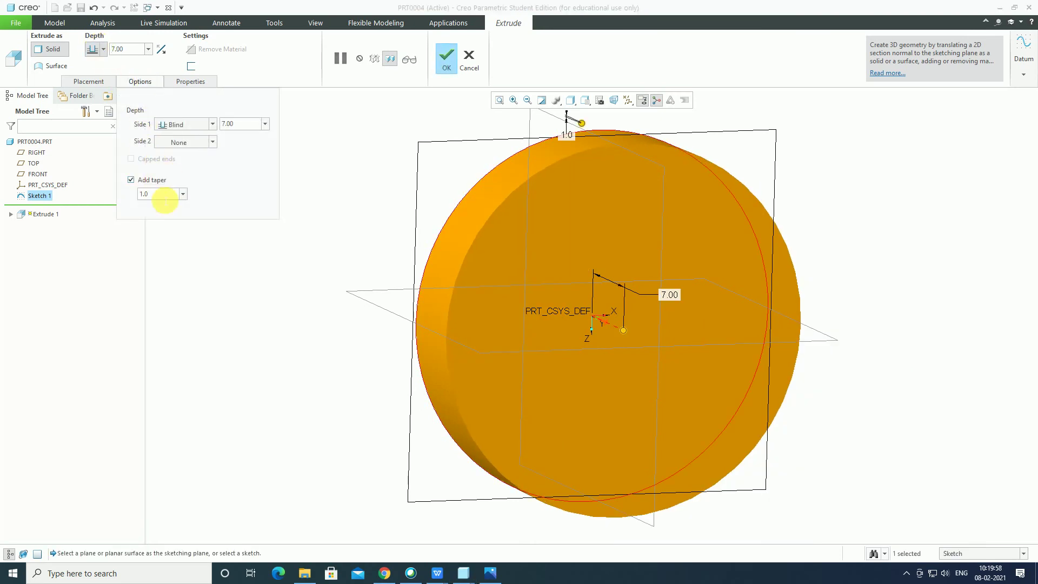
text(30)
key(Return)
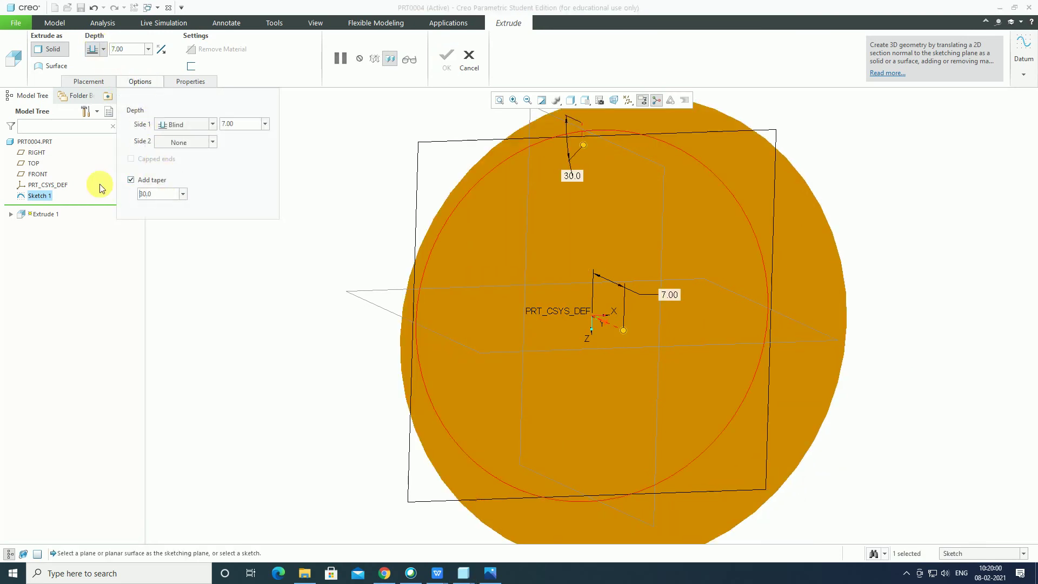
middle_drag(407, 213, 440, 241)
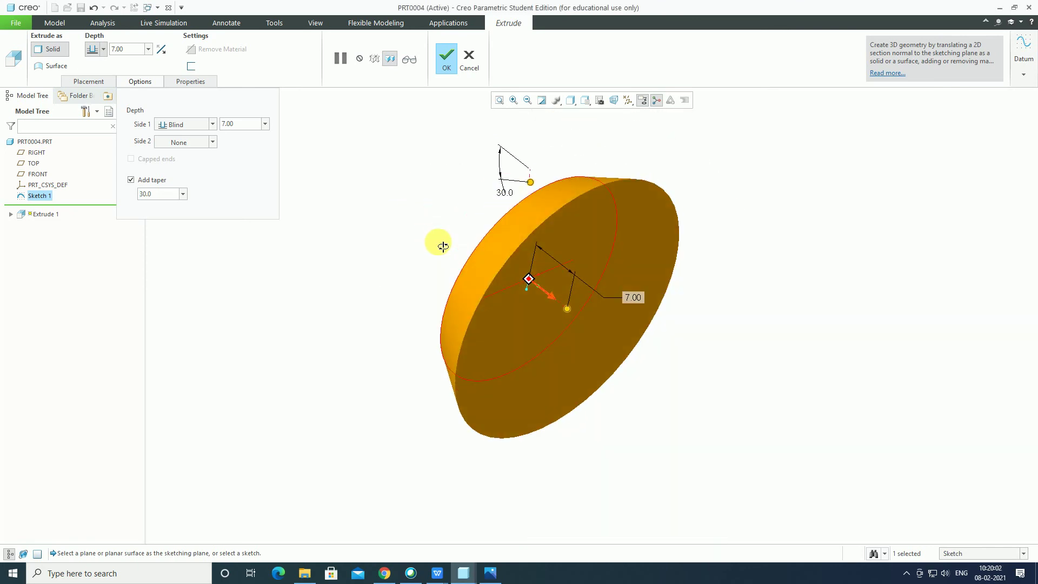
click(445, 57)
middle_drag(361, 211, 397, 238)
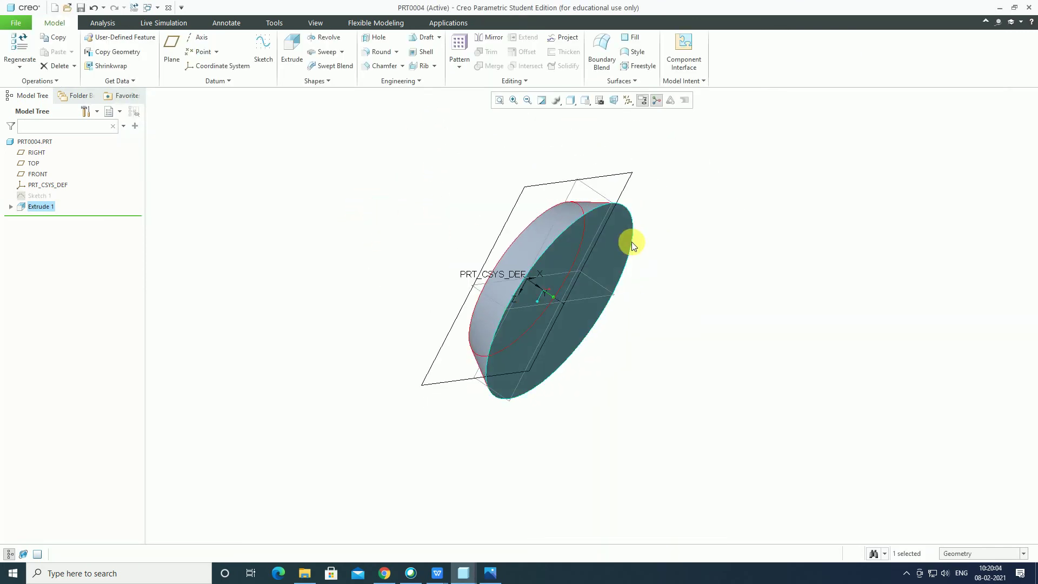
Start a sketch on the disc's flat face with its outer edge as a reference.
click(617, 226)
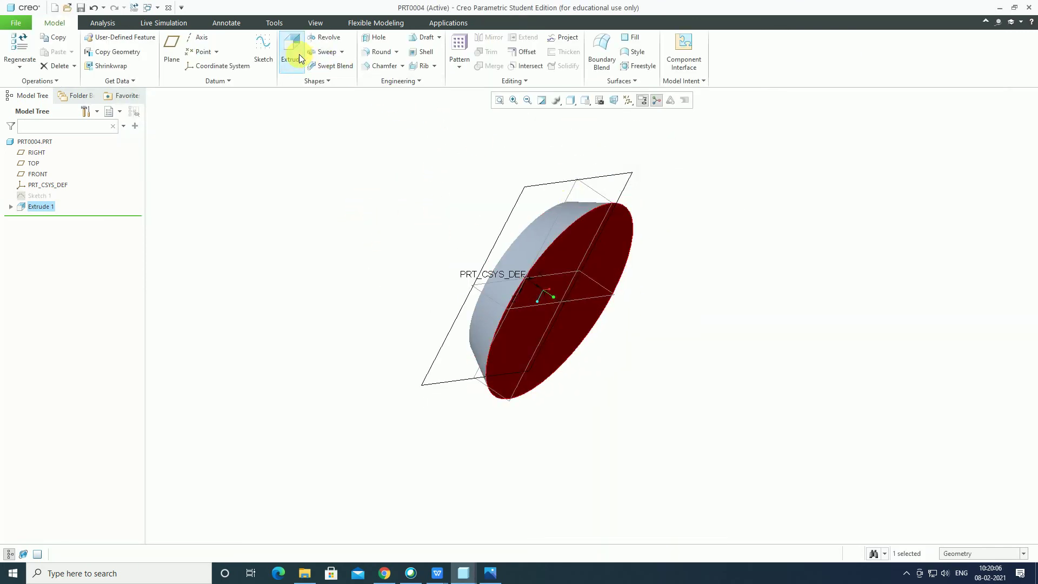
click(263, 46)
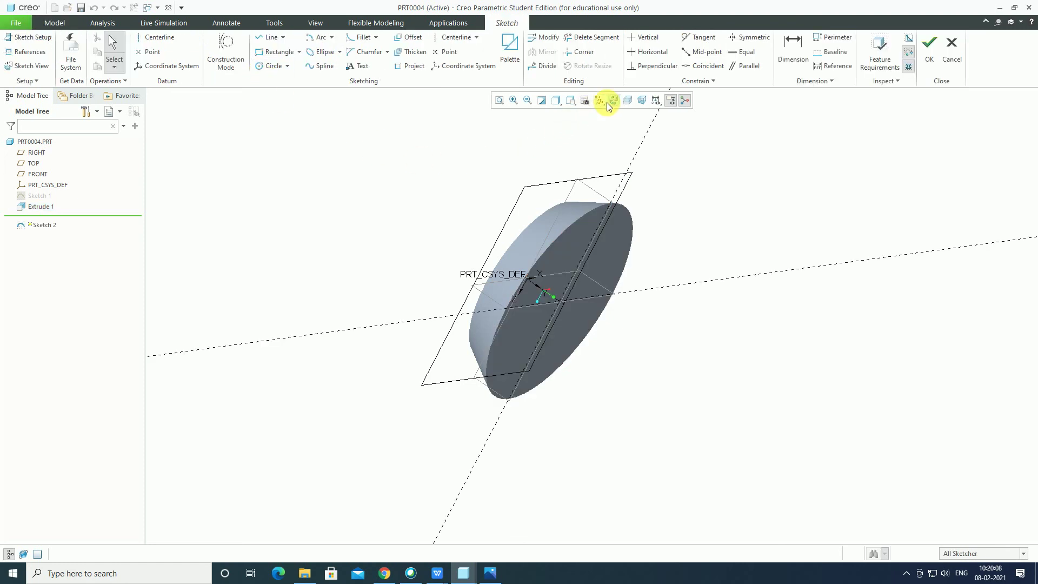
click(614, 102)
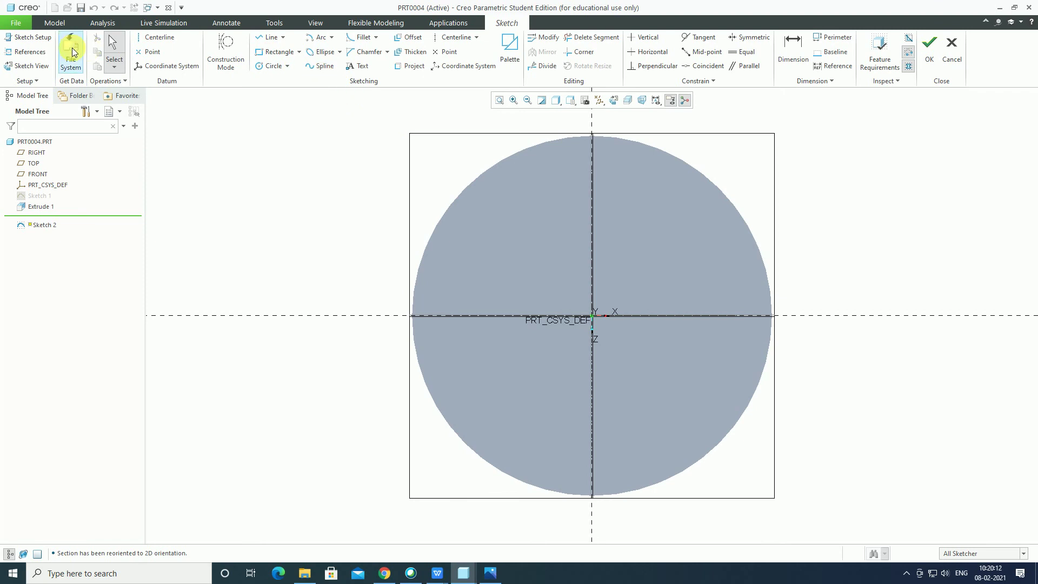
click(26, 51)
click(508, 159)
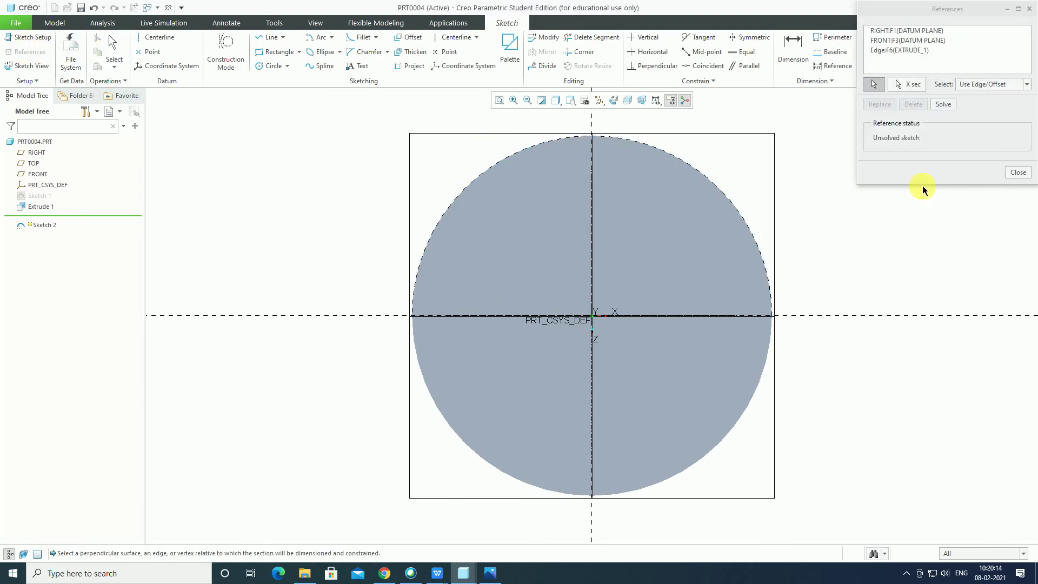
click(1008, 173)
Draw a centred circle matching the disc edge and discard the stray arcs.
click(270, 66)
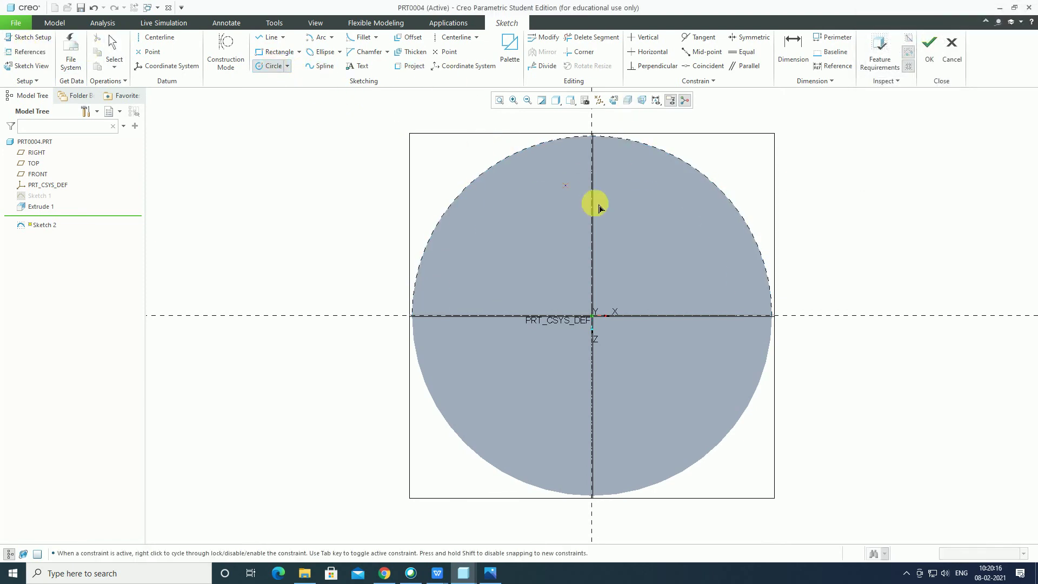
click(594, 316)
click(635, 146)
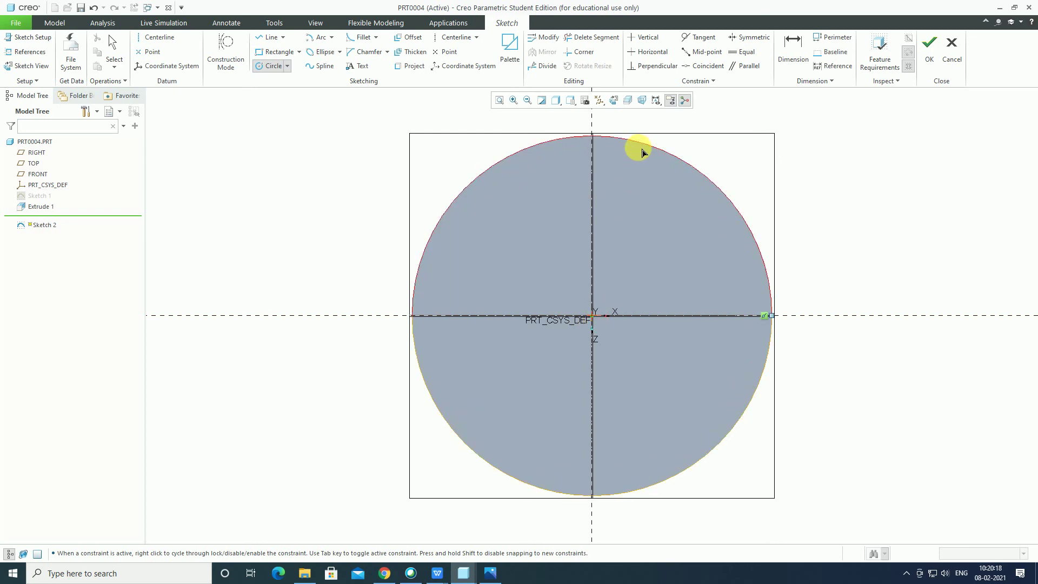
click(329, 37)
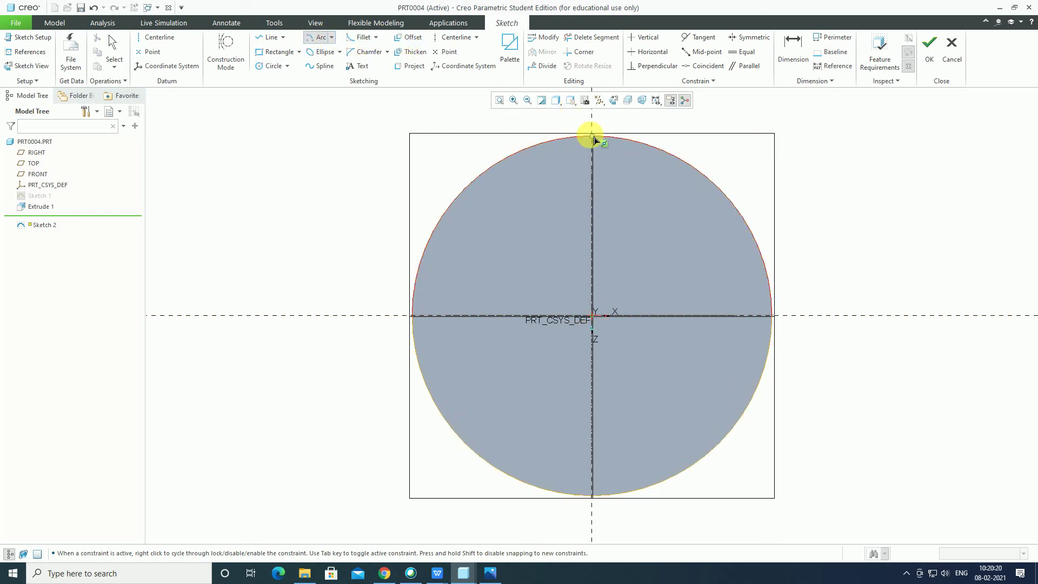
click(619, 139)
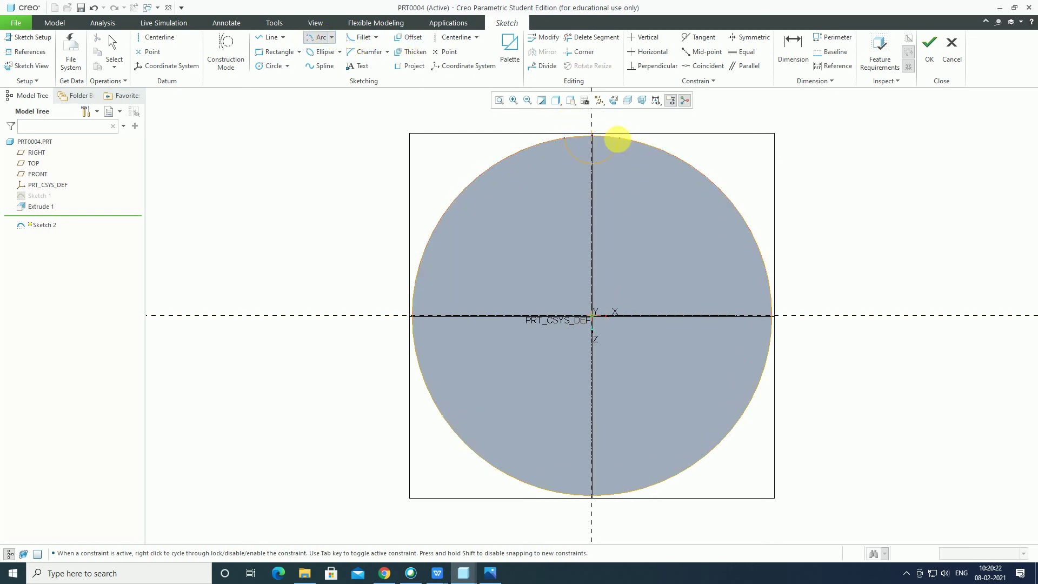
click(580, 150)
click(557, 176)
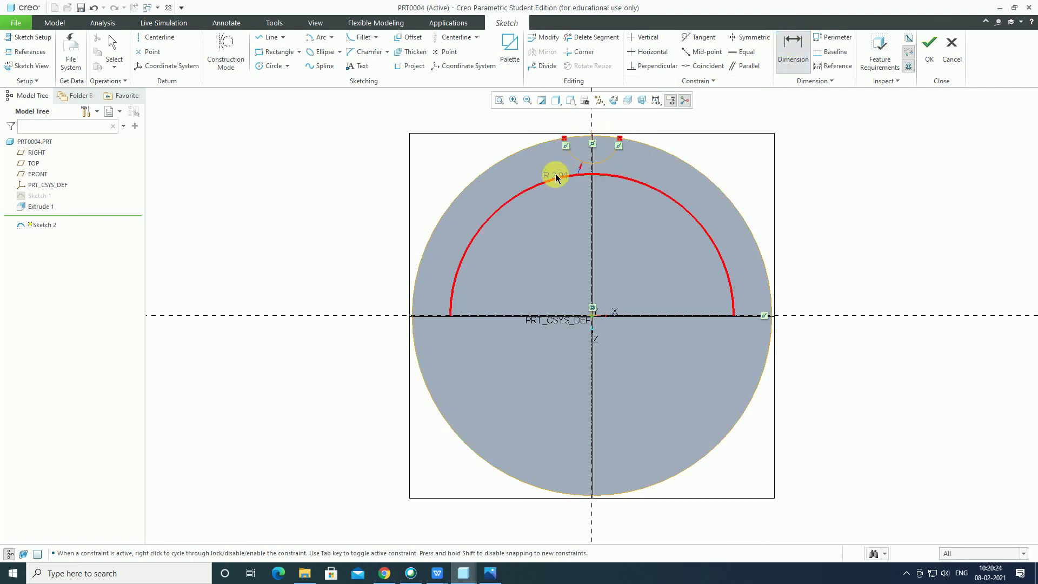
middle_click(559, 185)
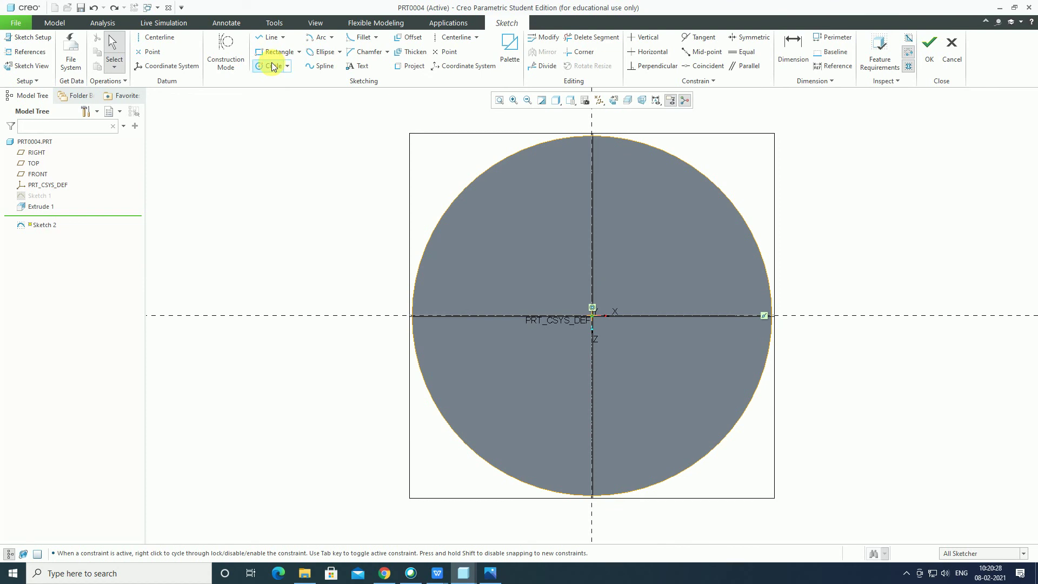
Draw a small notch arc at the circle's top and dimension it R 3.
click(317, 37)
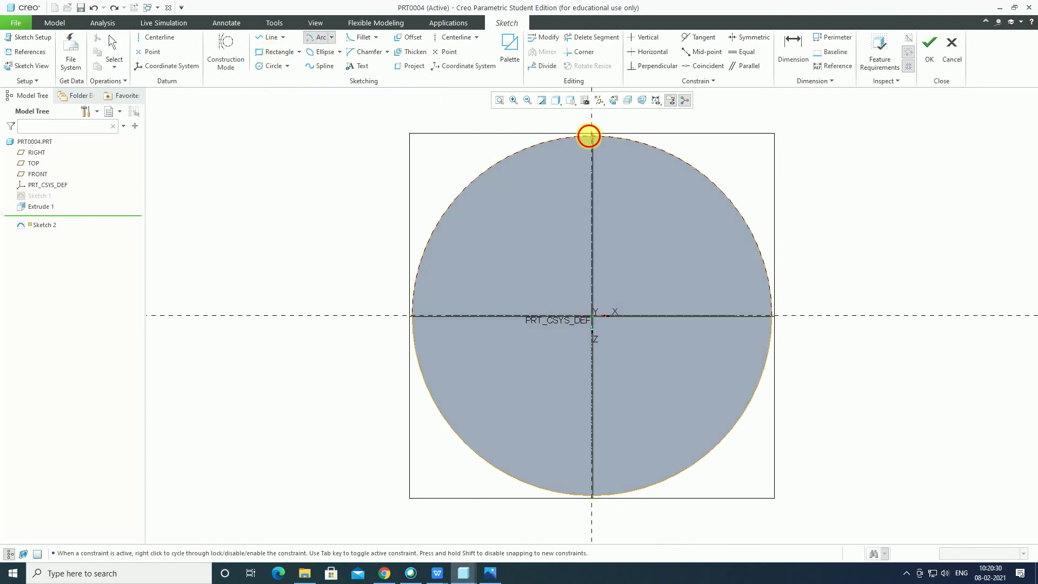
click(562, 139)
click(620, 139)
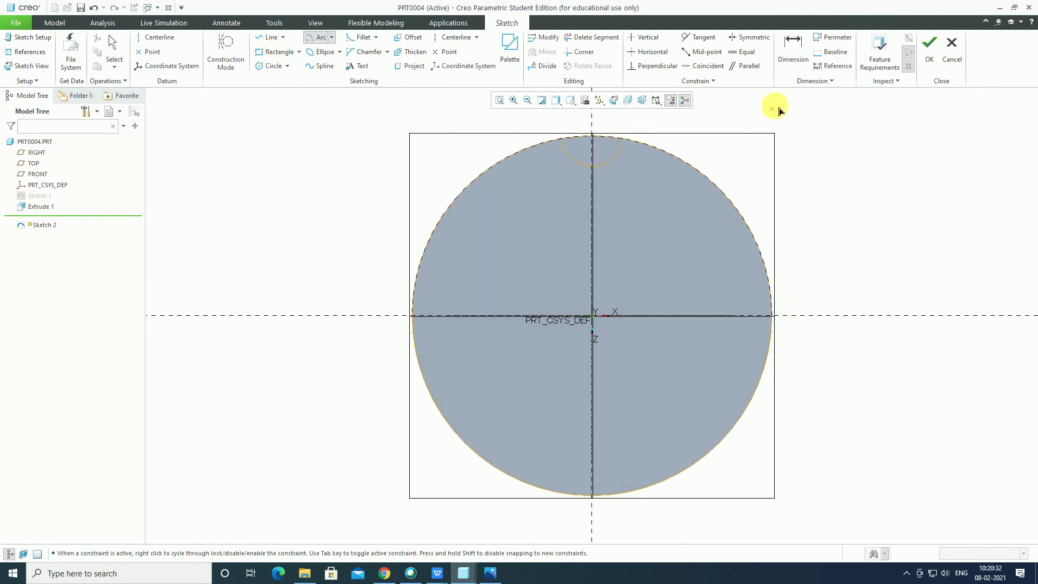
click(793, 49)
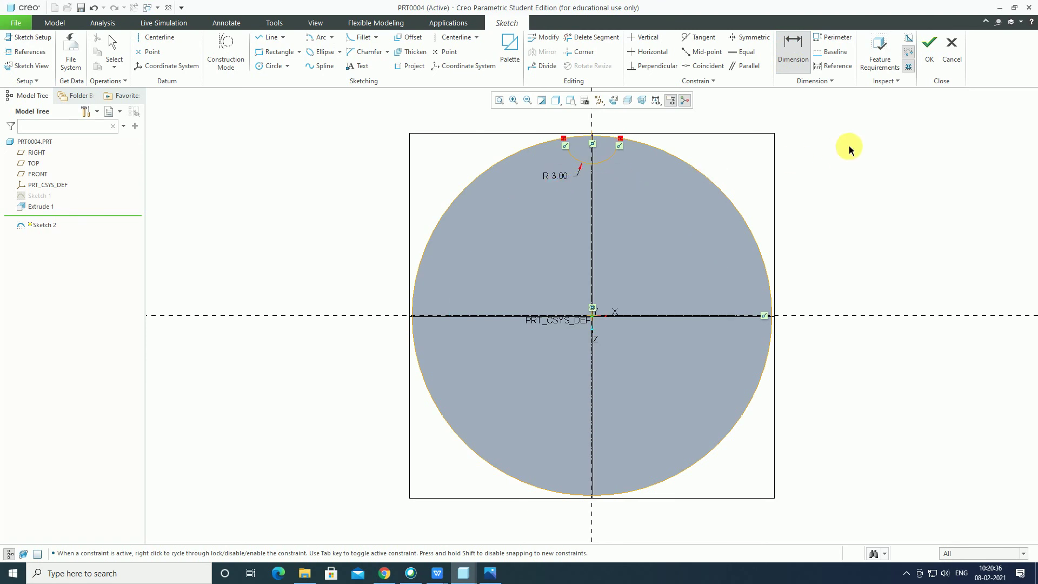
Trim away the right, lower and upper-left parts of the circle.
click(597, 38)
drag(746, 162, 683, 225)
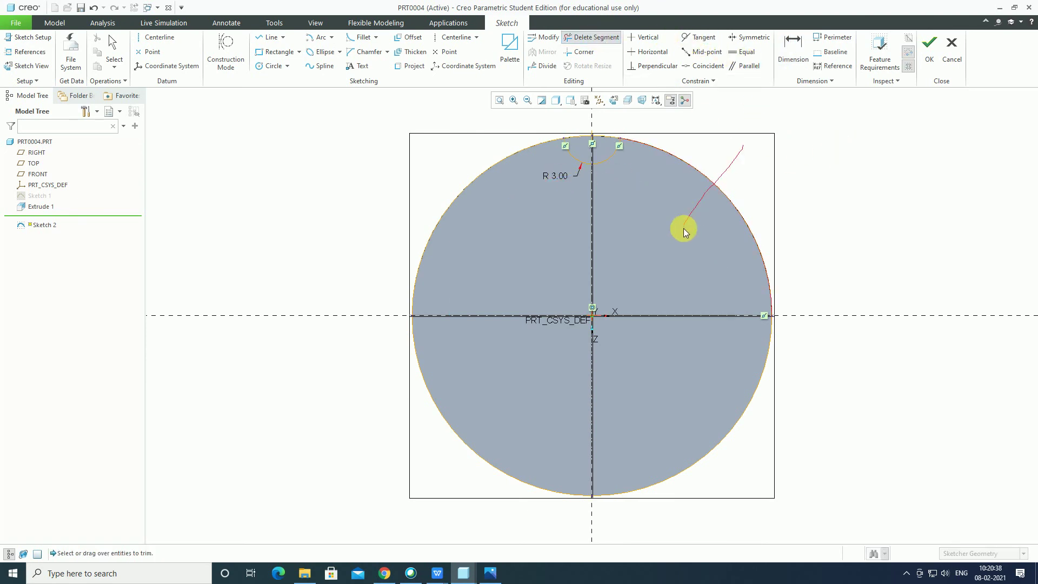
drag(655, 452, 442, 493)
drag(440, 301, 408, 243)
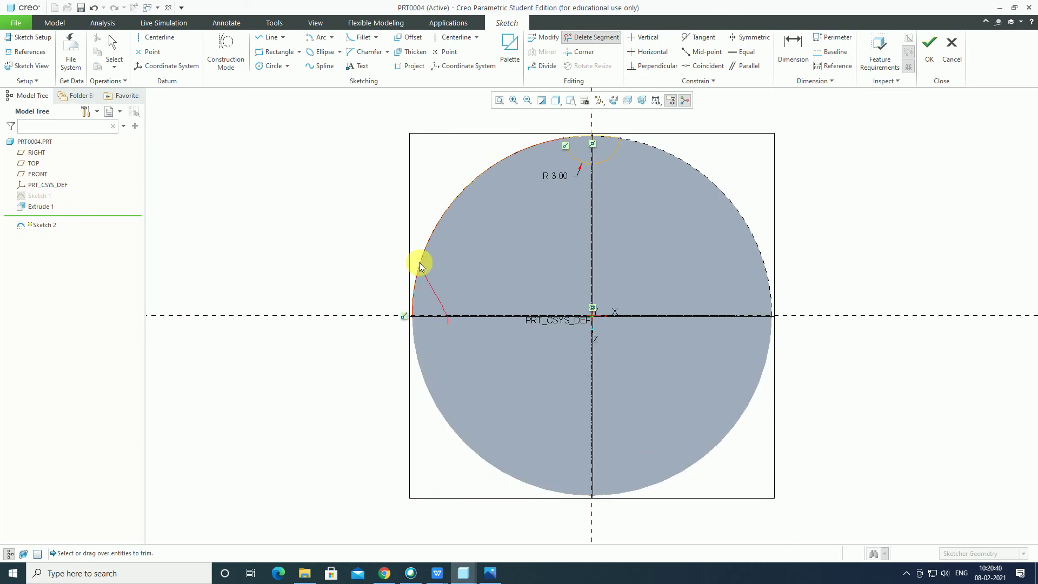
Finish the notch sketch and extrude it as a flipped, material-removing cut.
click(929, 48)
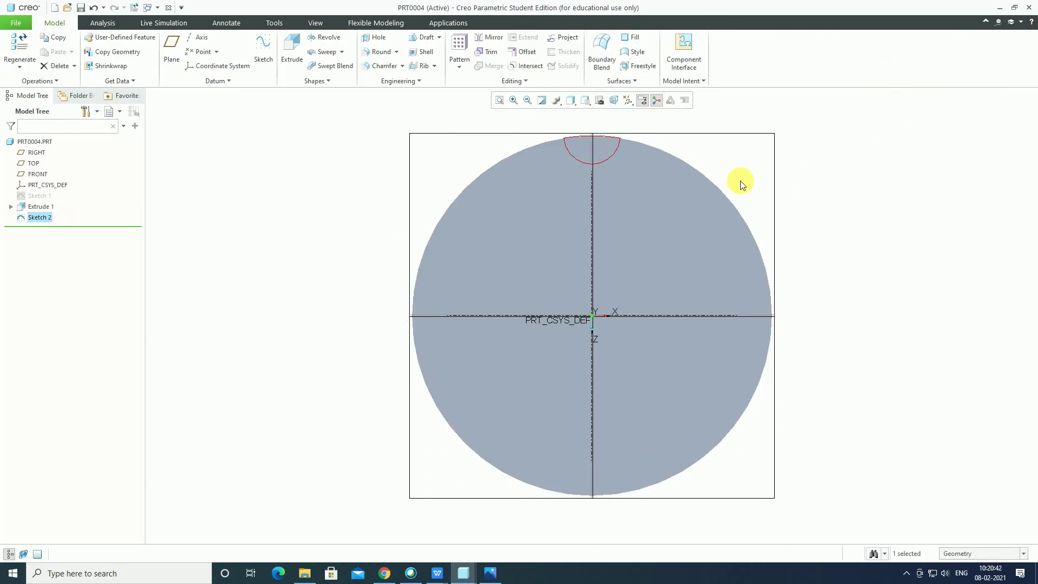
click(293, 48)
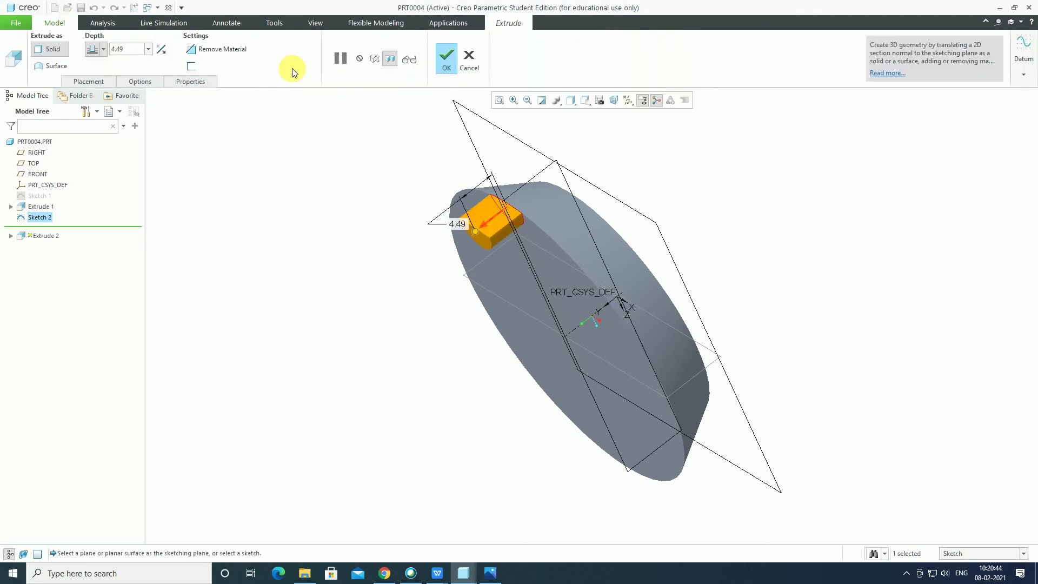
click(166, 56)
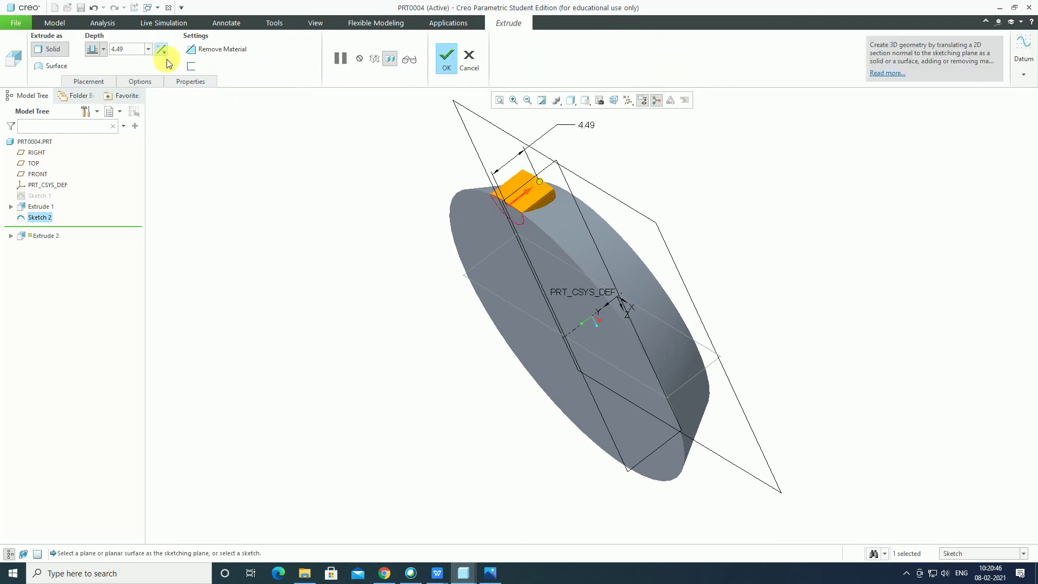
click(206, 48)
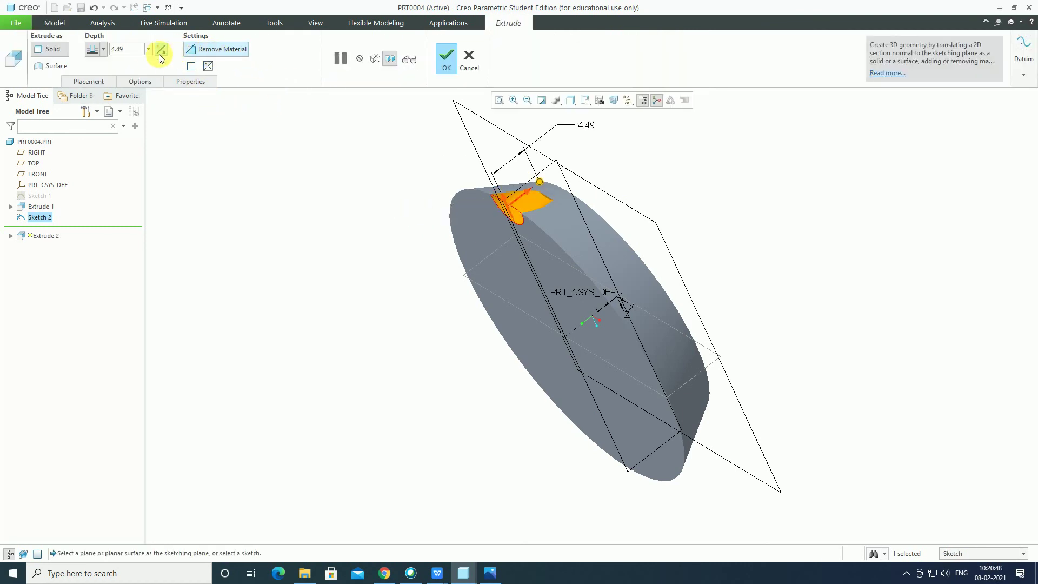
Set the cut depth To Selected up to the disc face and confirm the notch.
click(91, 58)
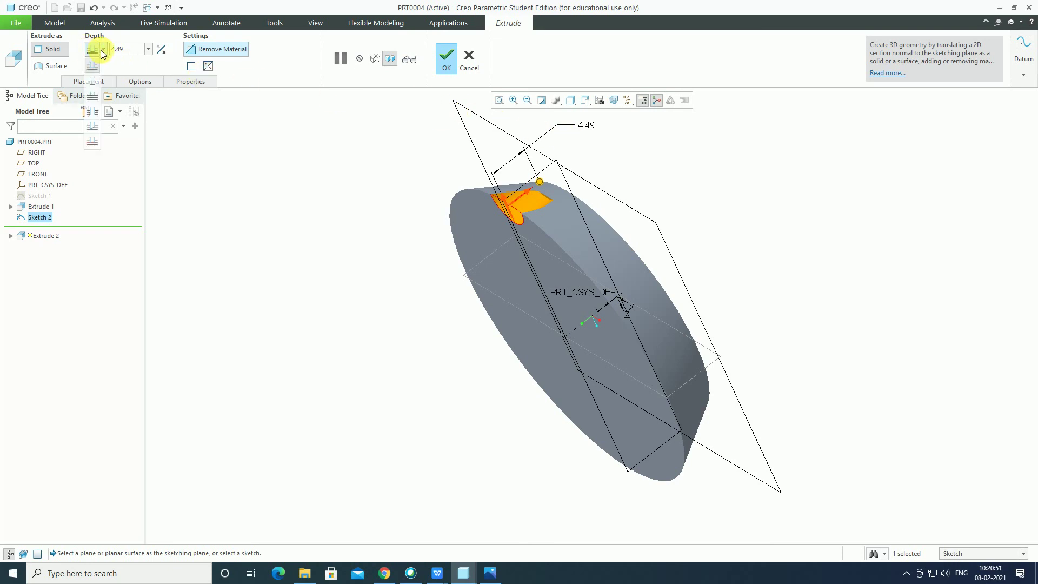
click(97, 127)
mouse_move(254, 189)
middle_down()
mouse_move(526, 248)
mouse_move(500, 216)
mouse_move(535, 204)
mouse_move(487, 130)
middle_up()
click(534, 241)
click(450, 66)
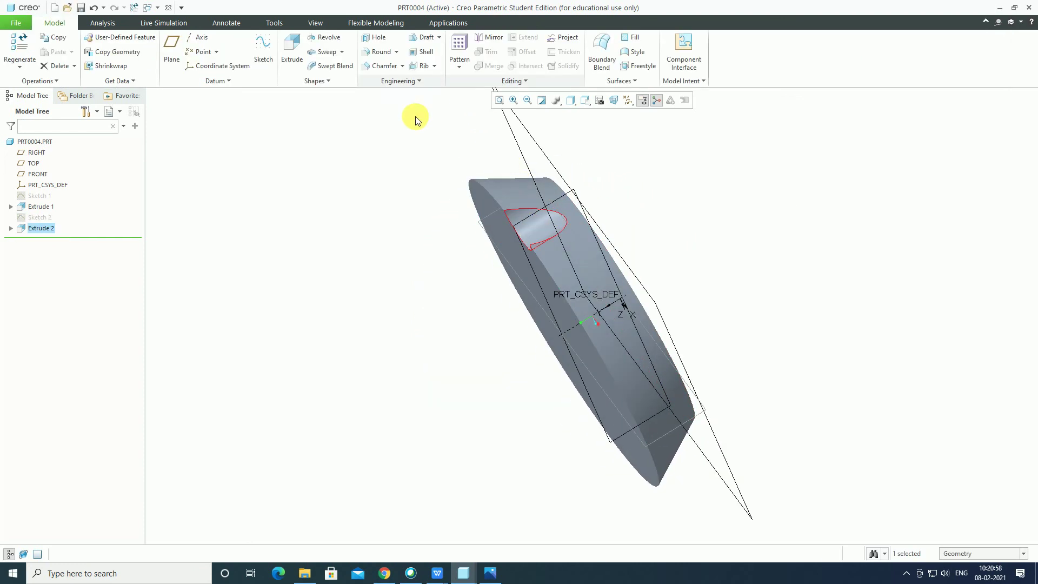
mouse_move(413, 116)
middle_down()
mouse_move(389, 202)
mouse_move(401, 197)
middle_up()
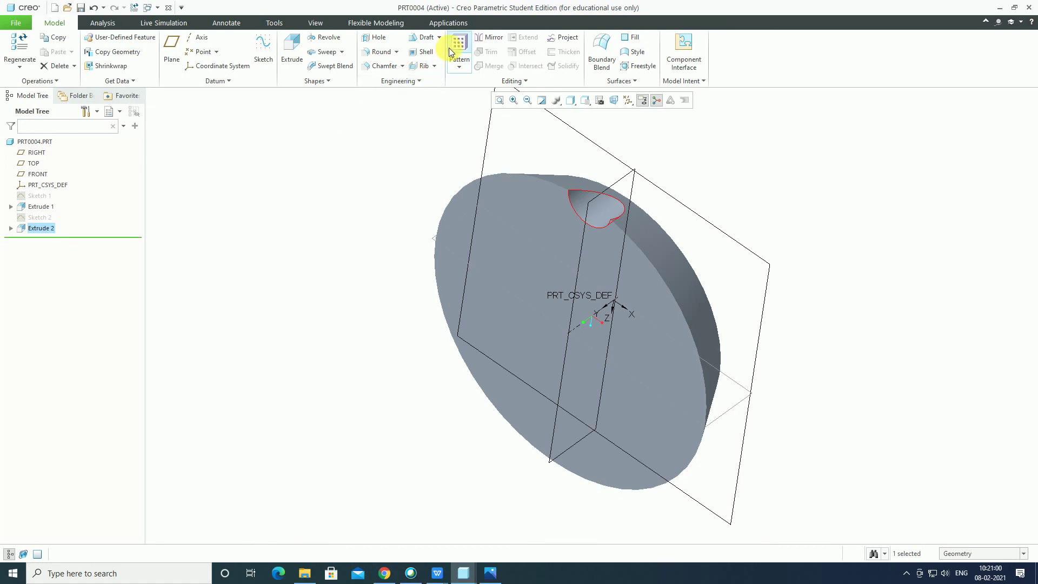
Create an axis pattern of Extrude 2 with 20 members spread over 360°.
click(449, 47)
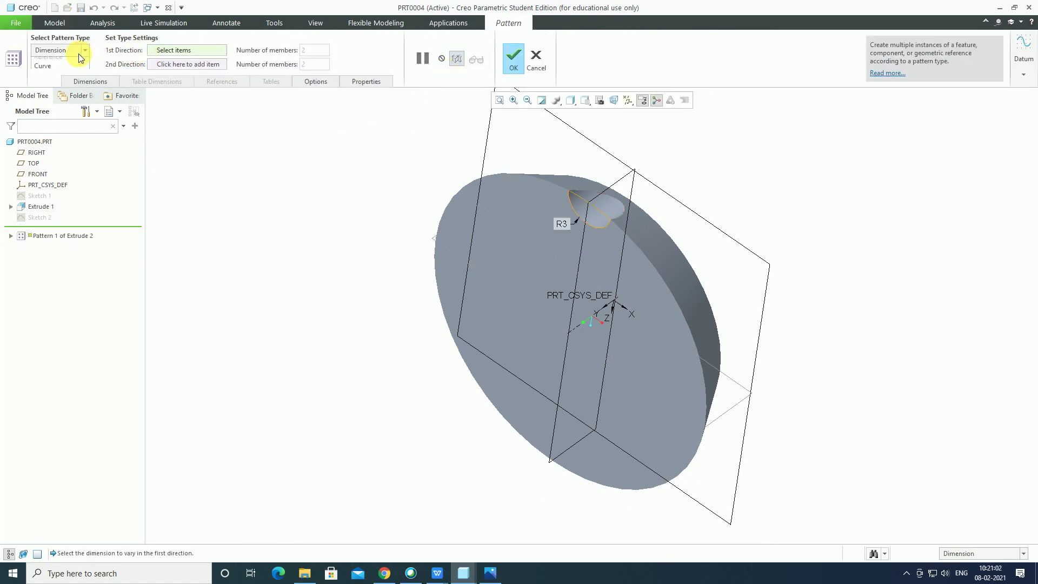
click(54, 80)
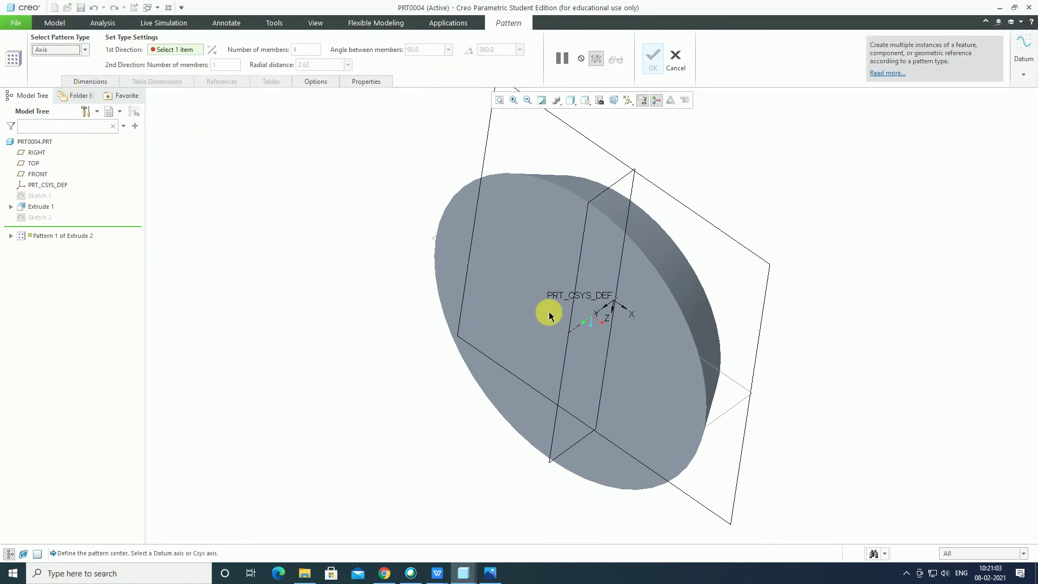
click(574, 330)
double_click(314, 50)
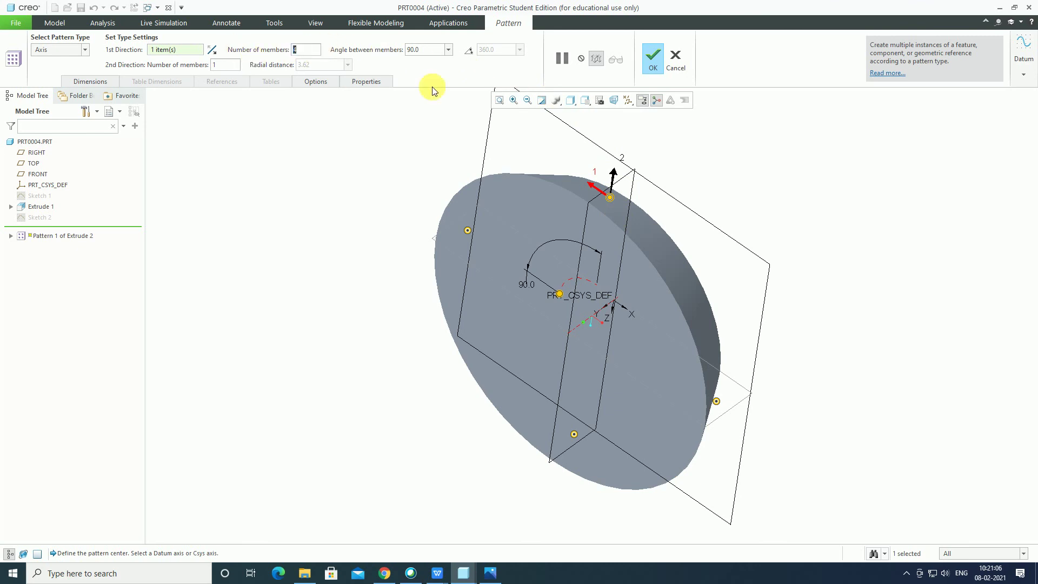
text(20)
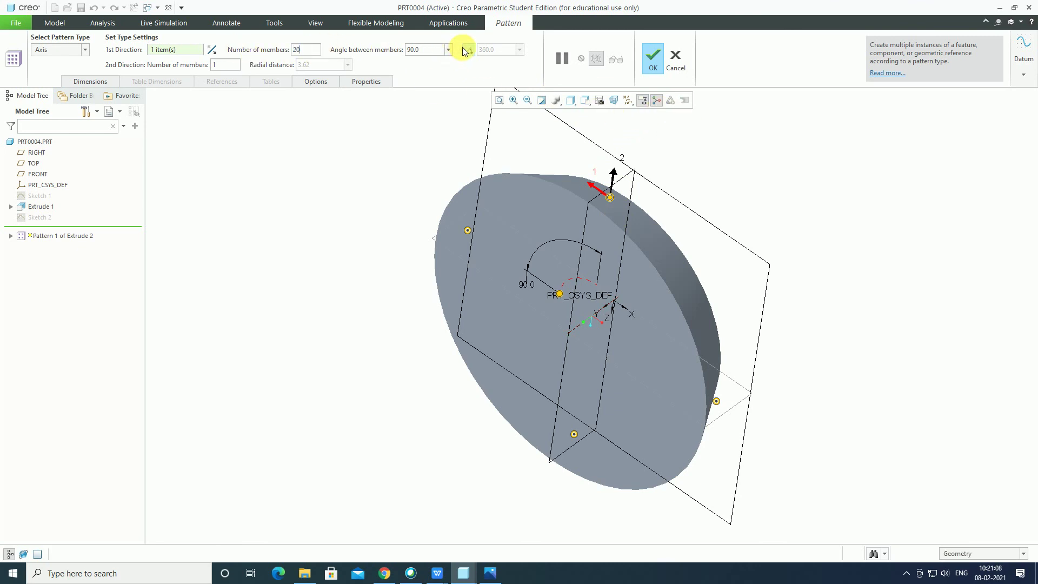
click(466, 50)
click(658, 69)
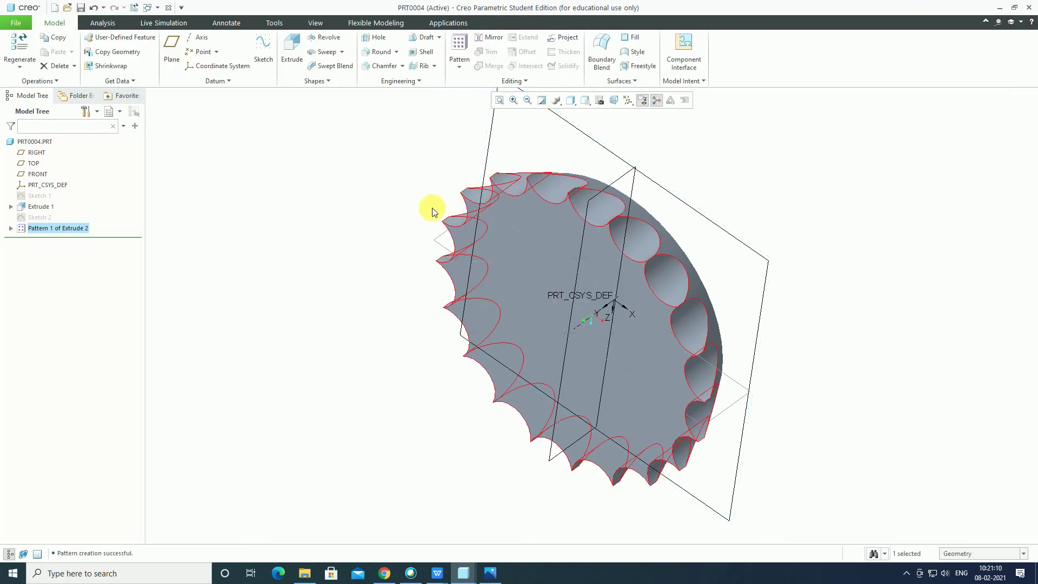
mouse_move(428, 208)
middle_down()
mouse_move(352, 264)
mouse_move(322, 266)
middle_up()
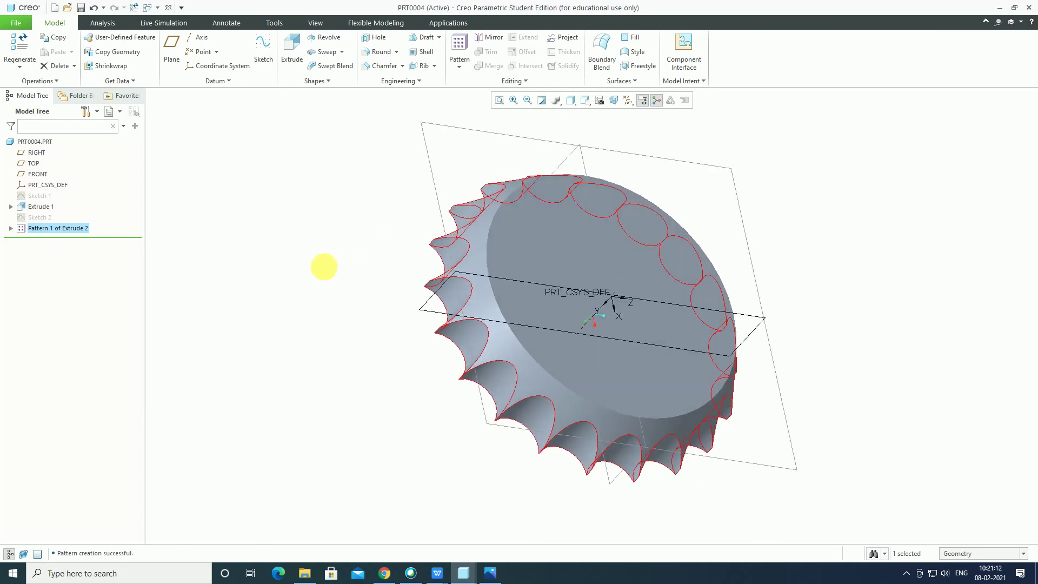
middle_drag(459, 318, 475, 318)
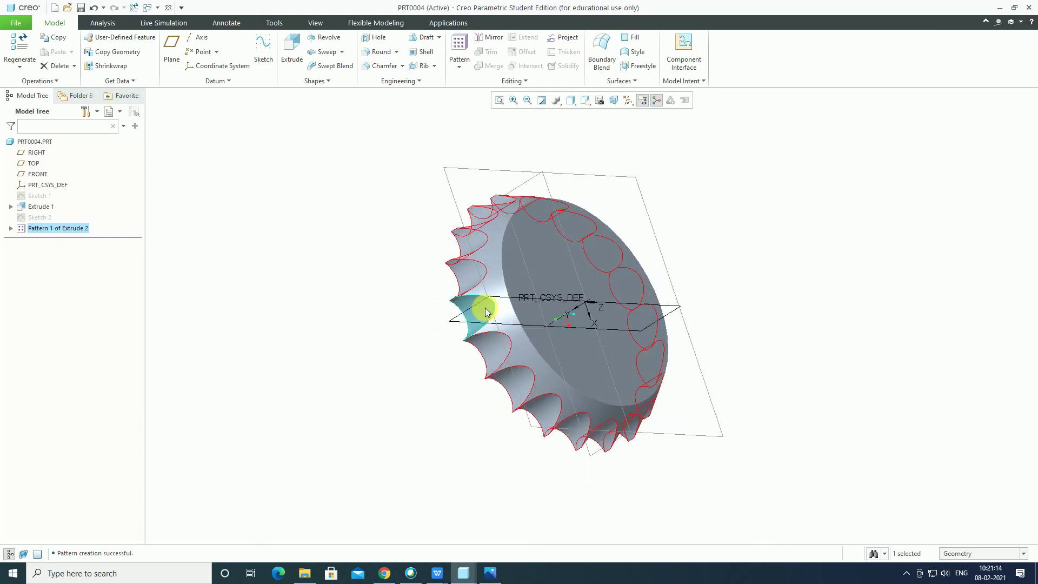
scroll(486, 297, down, 5)
scroll(488, 295, up, 3)
mouse_move(419, 271)
middle_down()
mouse_move(517, 197)
mouse_move(459, 229)
mouse_move(424, 239)
mouse_move(404, 232)
middle_up()
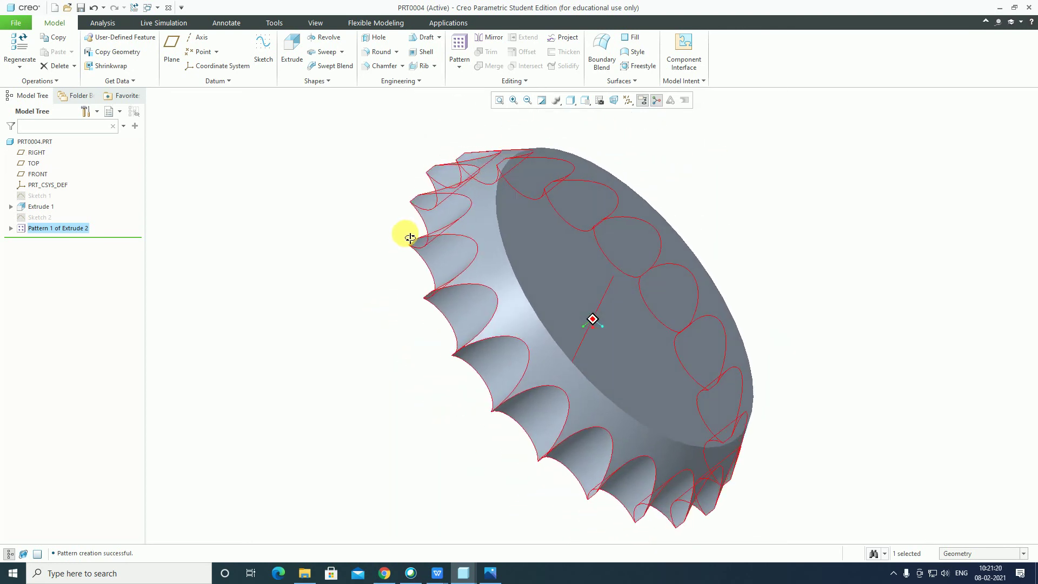
Add Round 1 of radius 2.80 on the front face's circular edge.
click(379, 51)
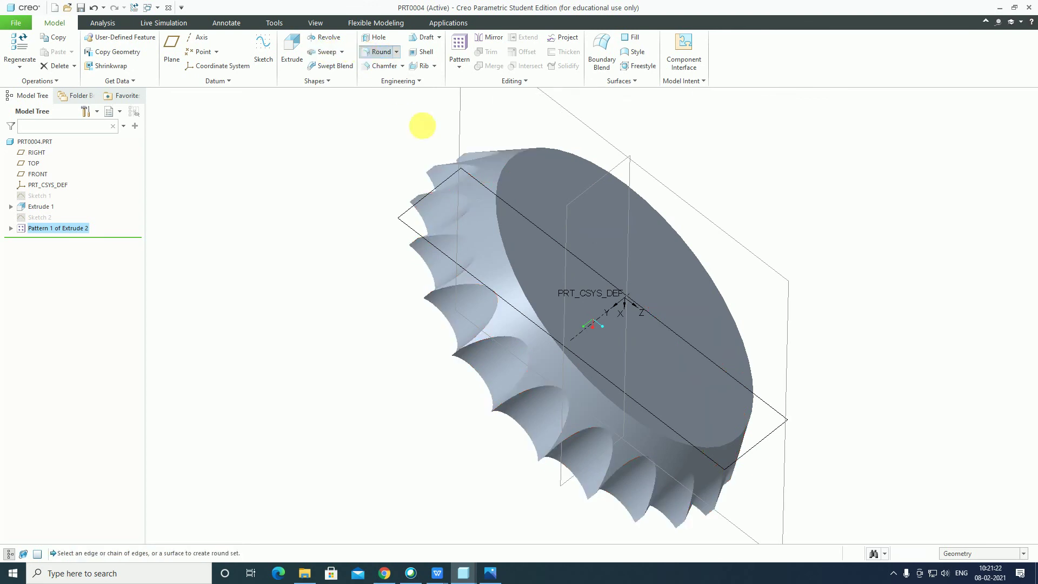
click(503, 248)
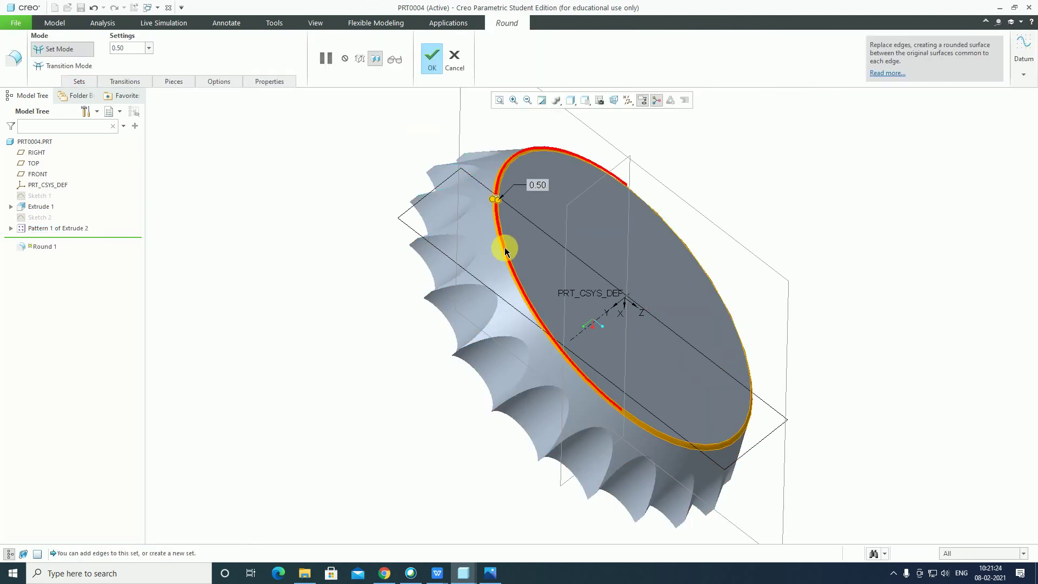
drag(493, 200, 474, 202)
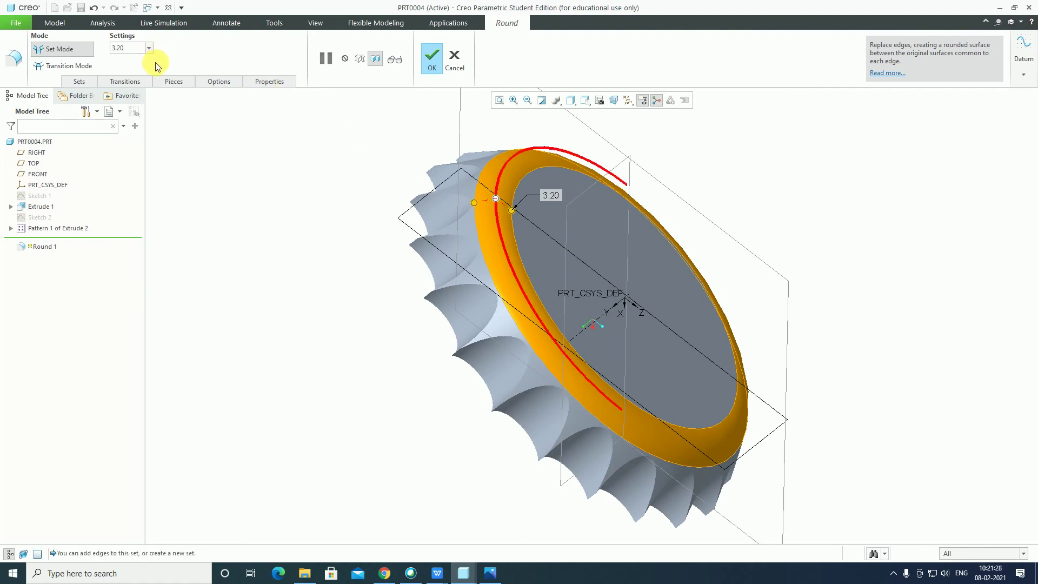
double_click(124, 48)
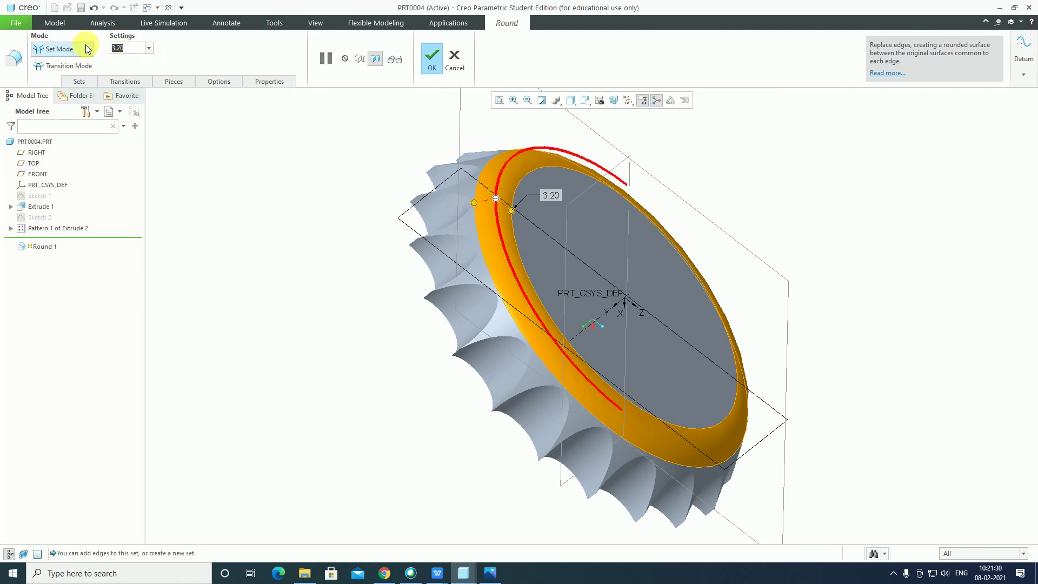
text(2.8)
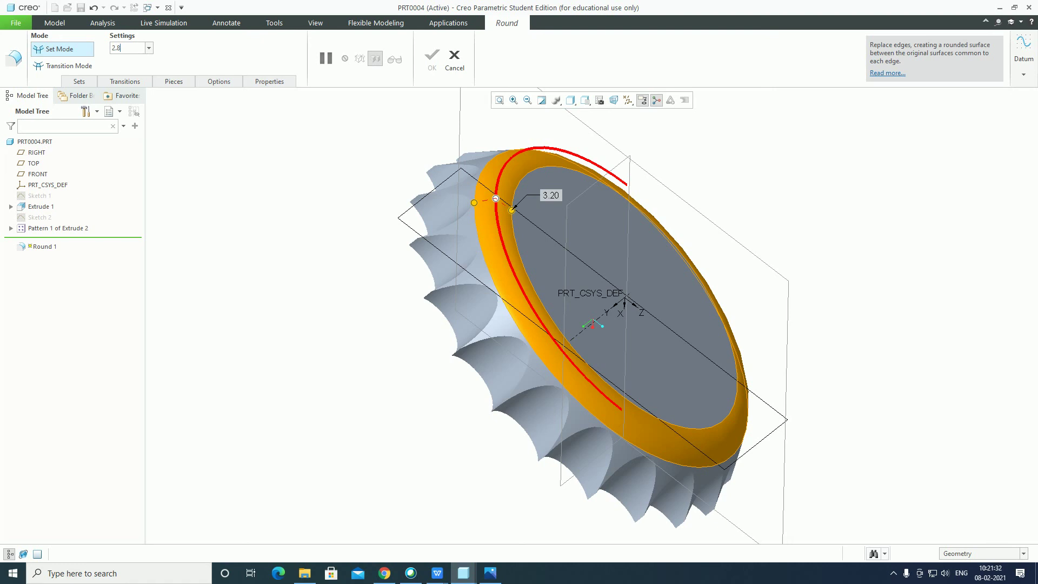
key(Return)
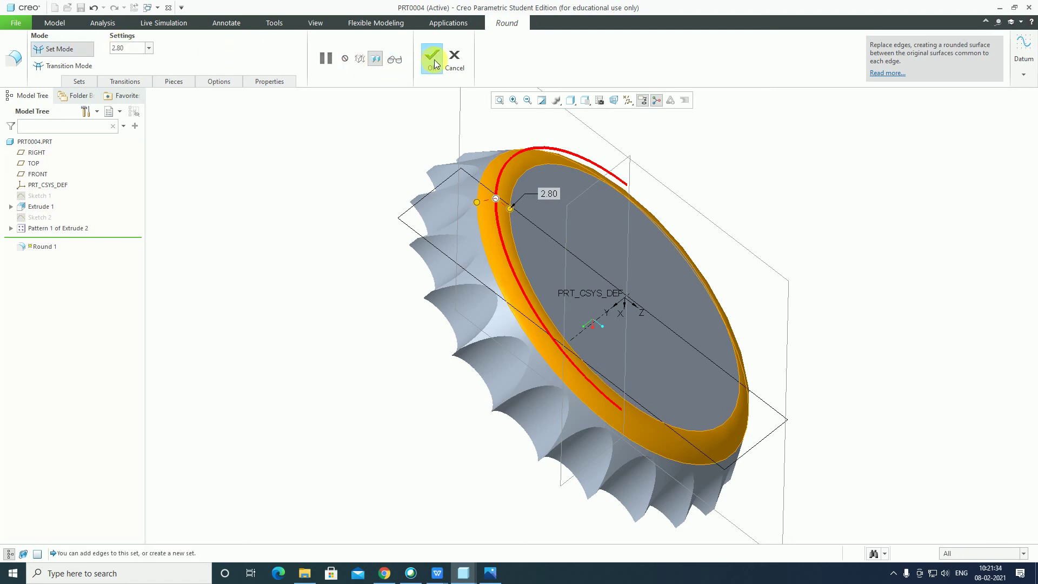
click(435, 64)
mouse_move(352, 199)
middle_down()
mouse_move(343, 247)
mouse_move(348, 208)
middle_up()
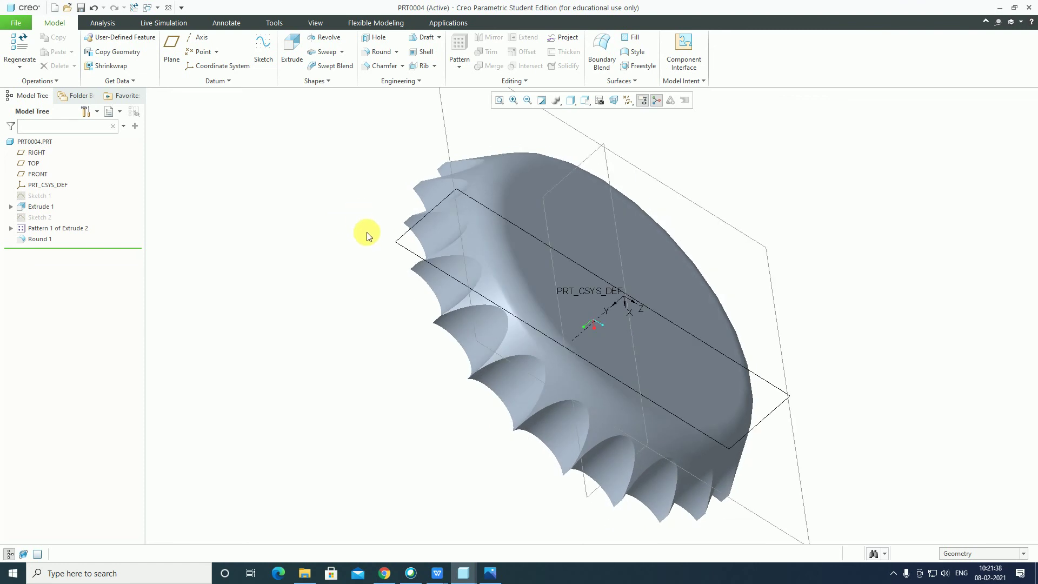
Start a 1.00 radius round and select the first six notch edges.
click(381, 53)
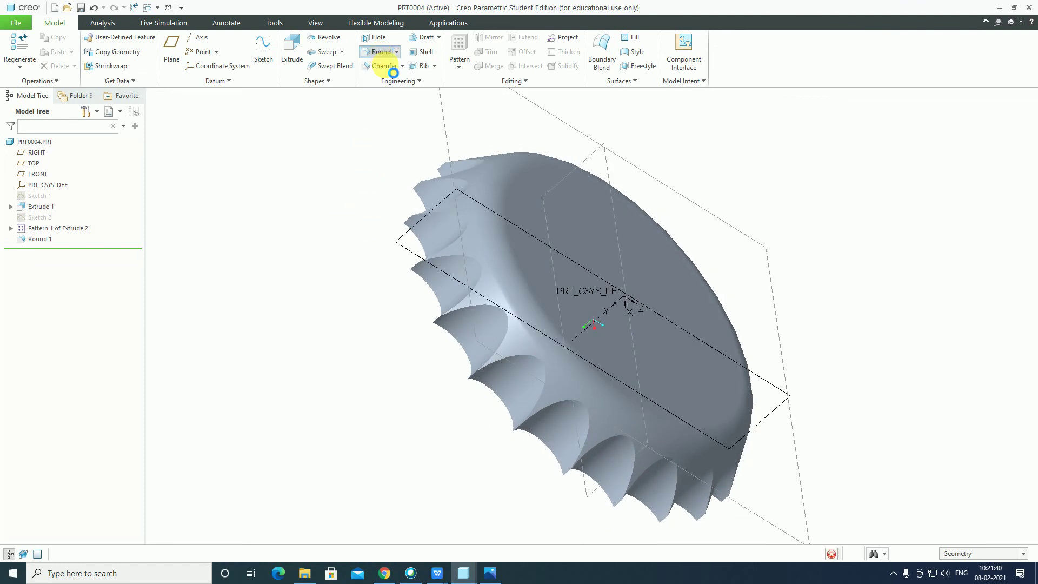
click(477, 310)
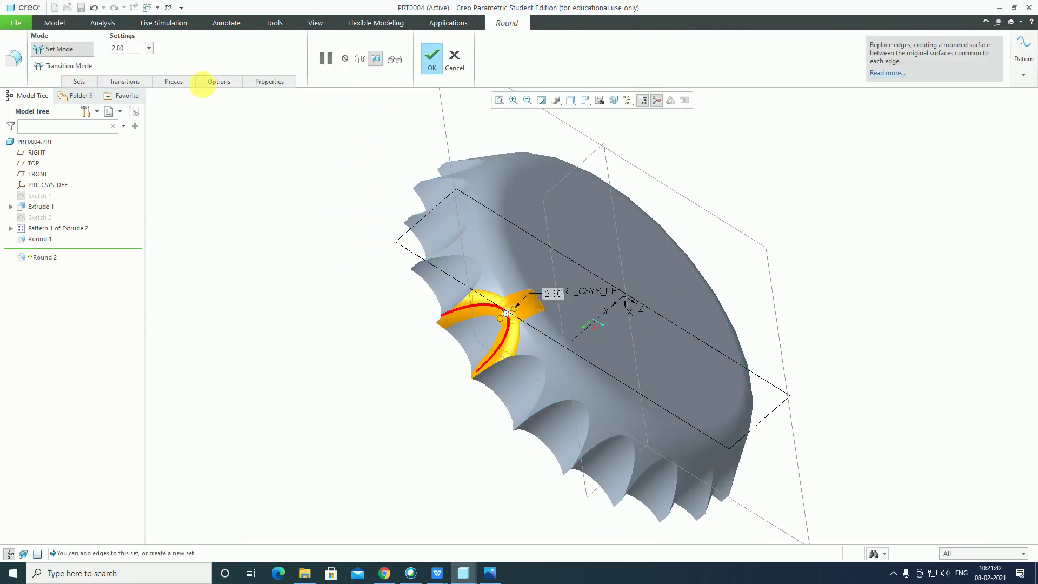
drag(132, 51, 98, 49)
text(1)
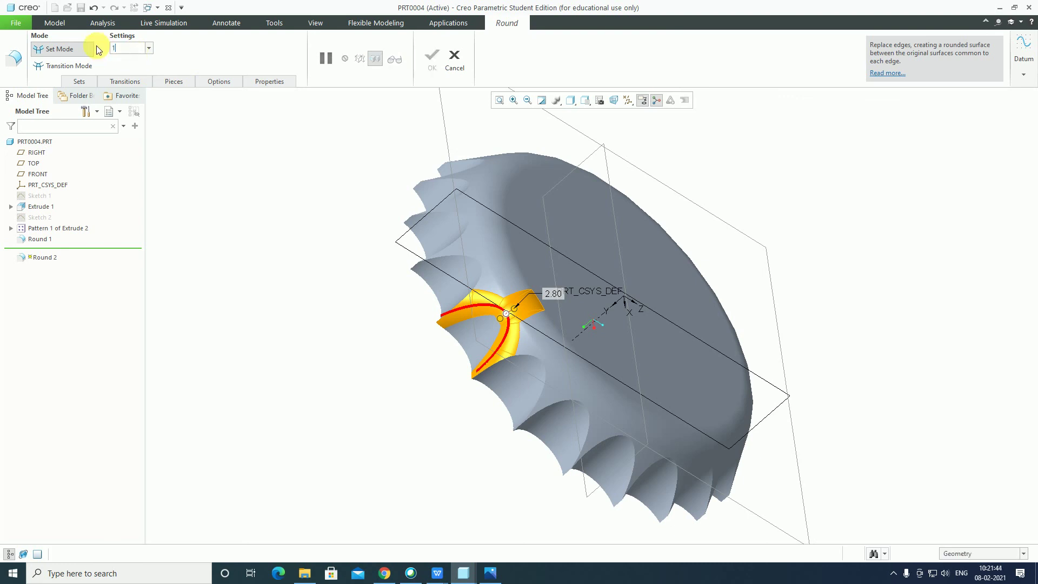
key(Return)
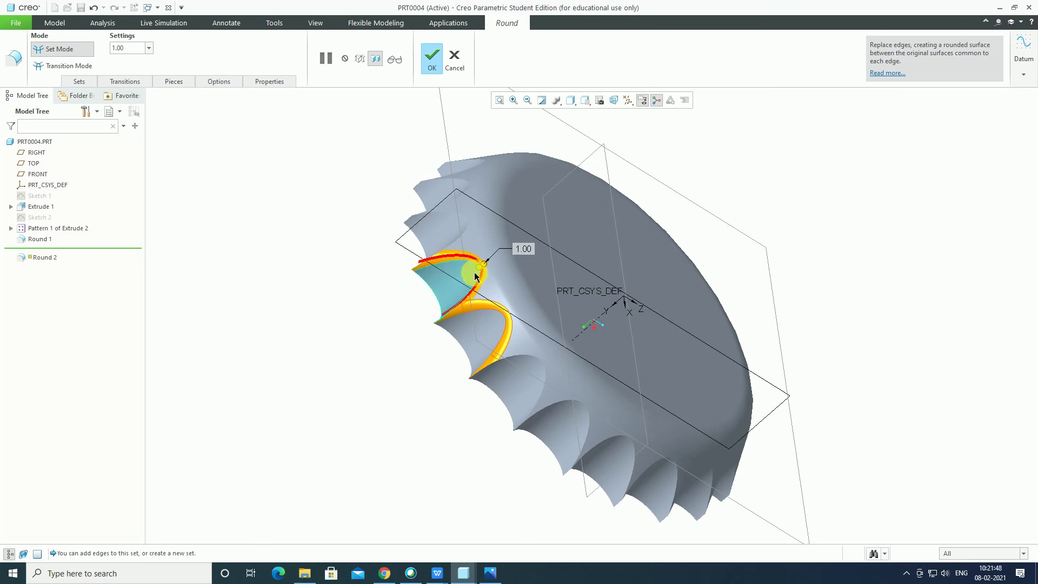
ctrl+click(475, 280)
ctrl+click(523, 361)
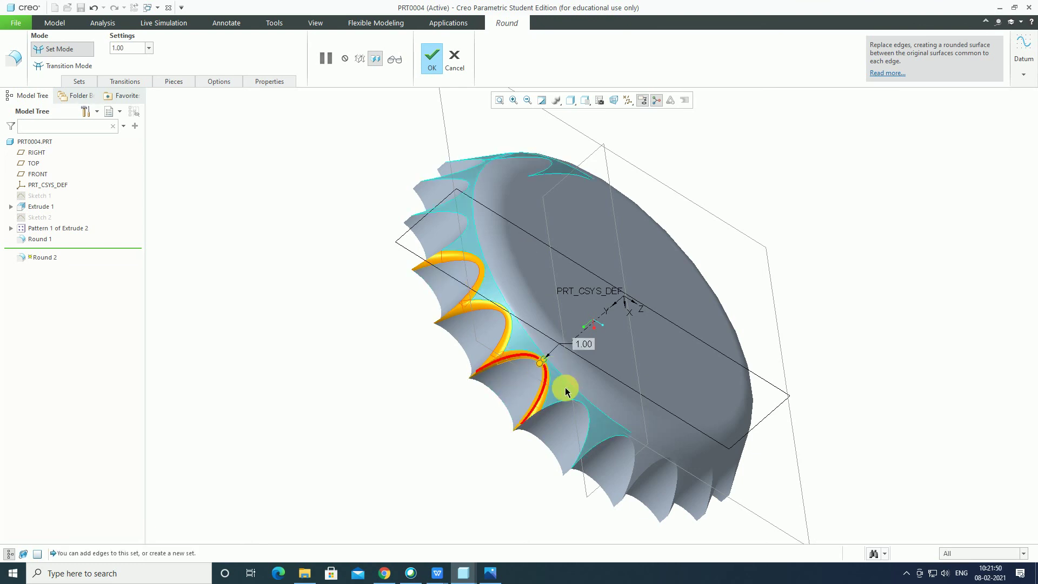
ctrl+click(571, 414)
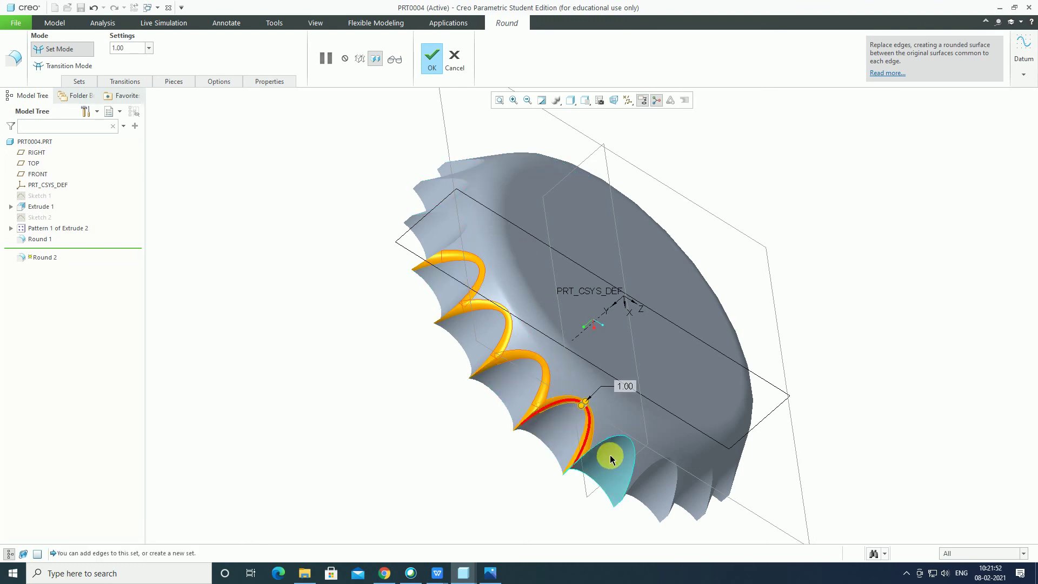
ctrl+click(612, 438)
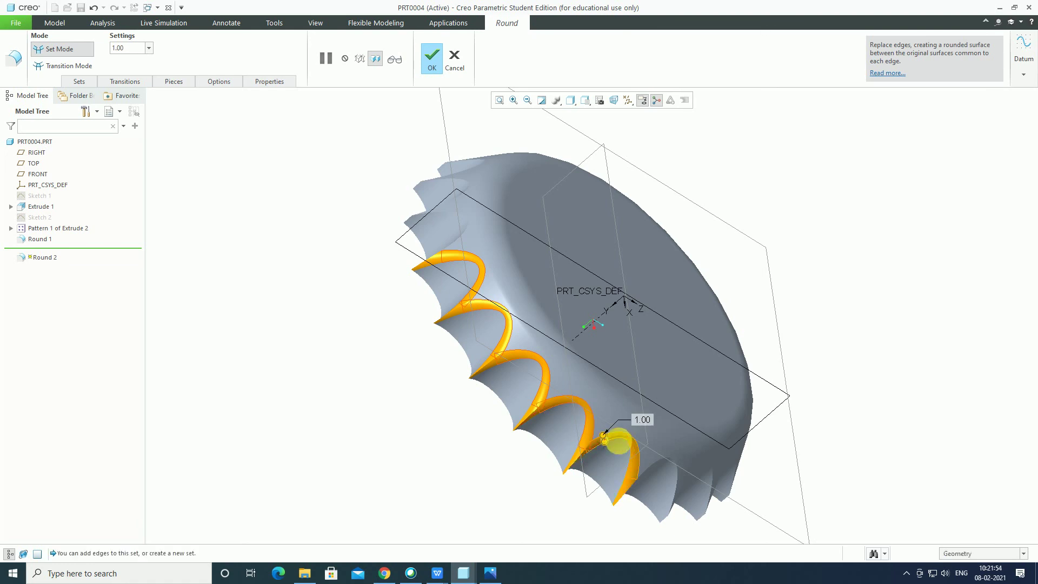
ctrl+click(663, 468)
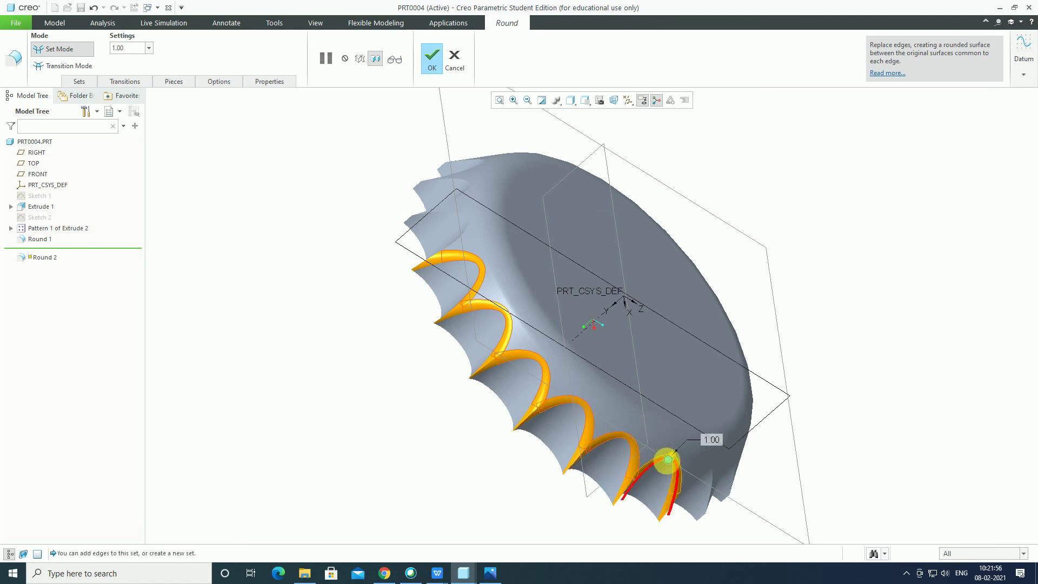
Orbit the cap and add the next seven notch edges to the round.
middle_drag(679, 392, 606, 357)
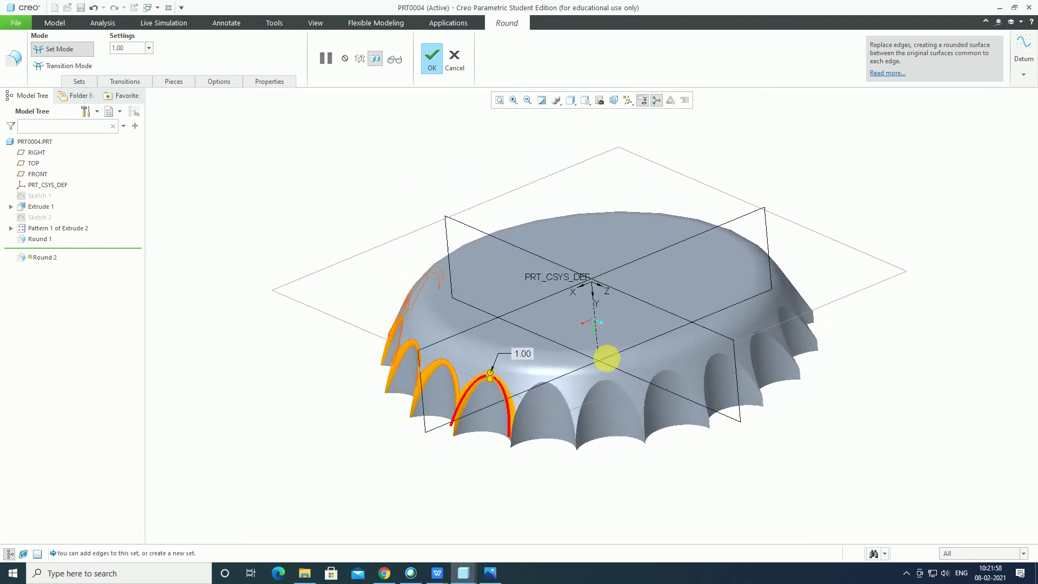
ctrl+click(524, 407)
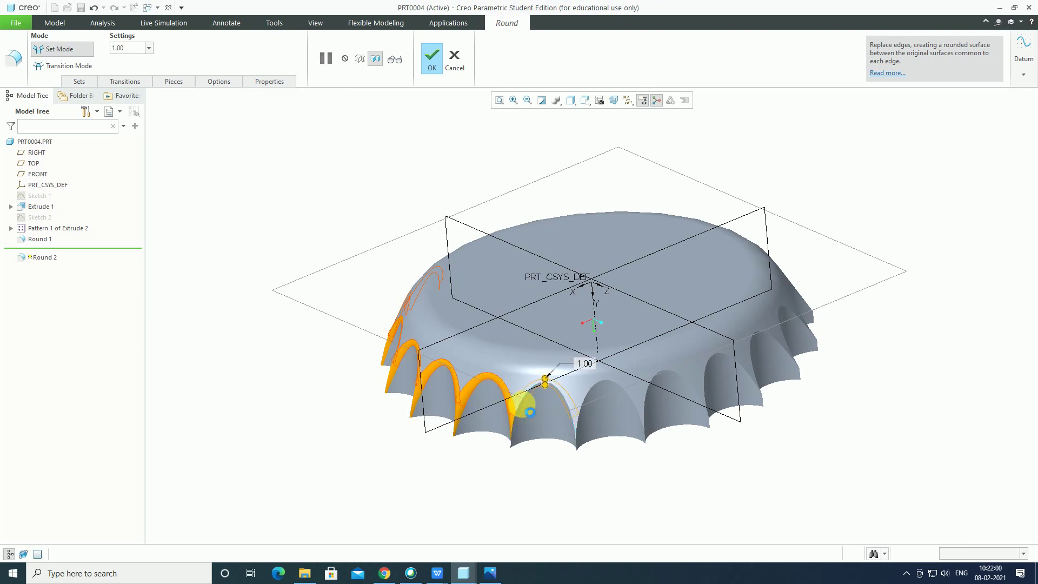
ctrl+click(586, 397)
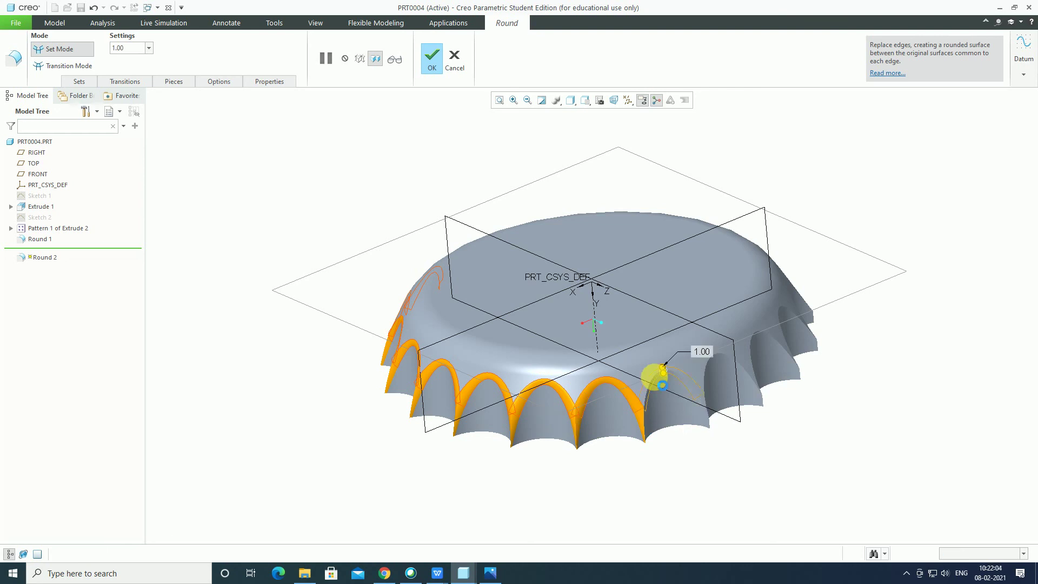
middle_drag(718, 451, 695, 473)
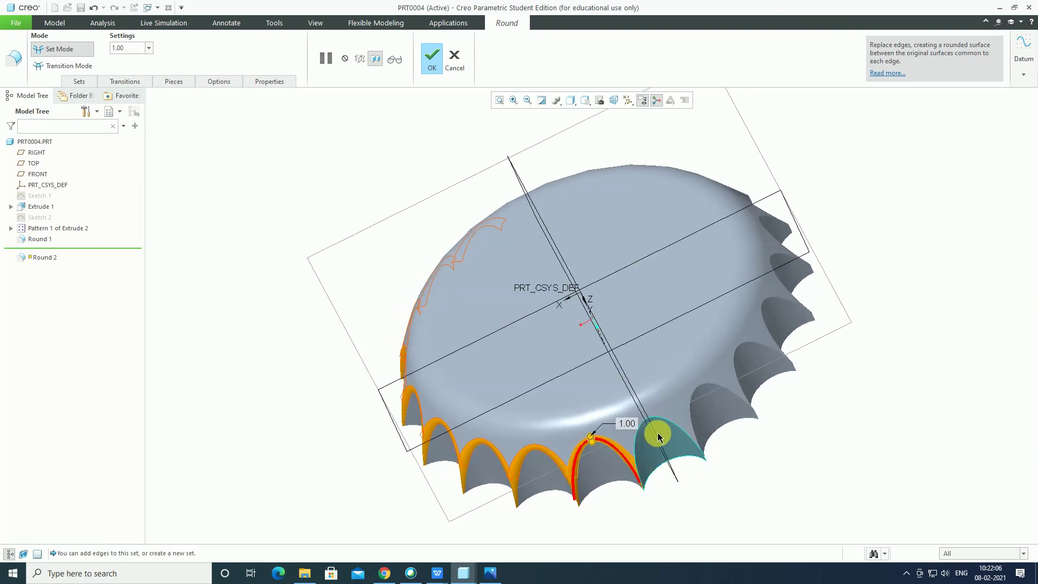
ctrl+click(672, 421)
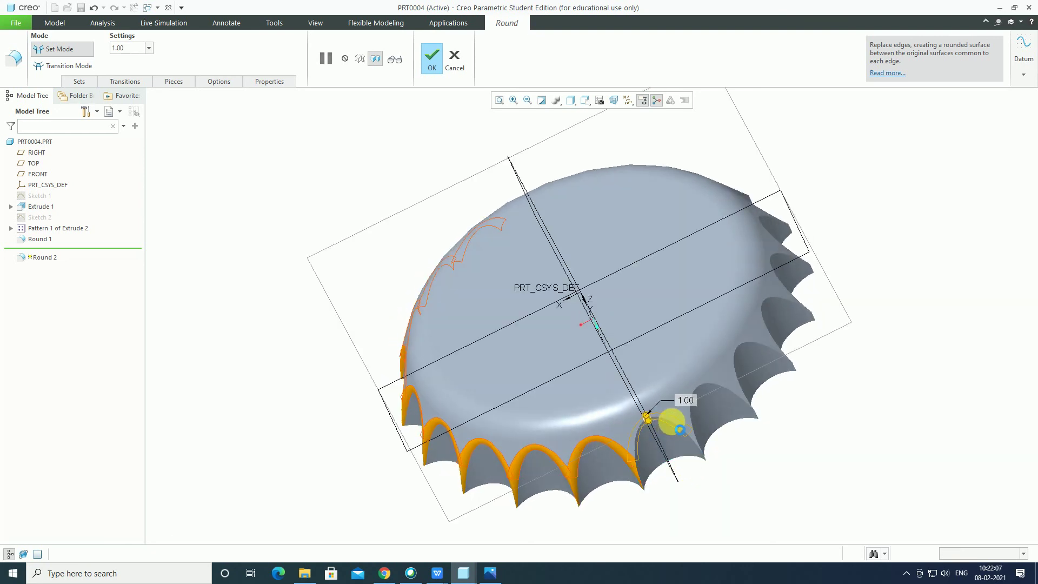
ctrl+click(730, 389)
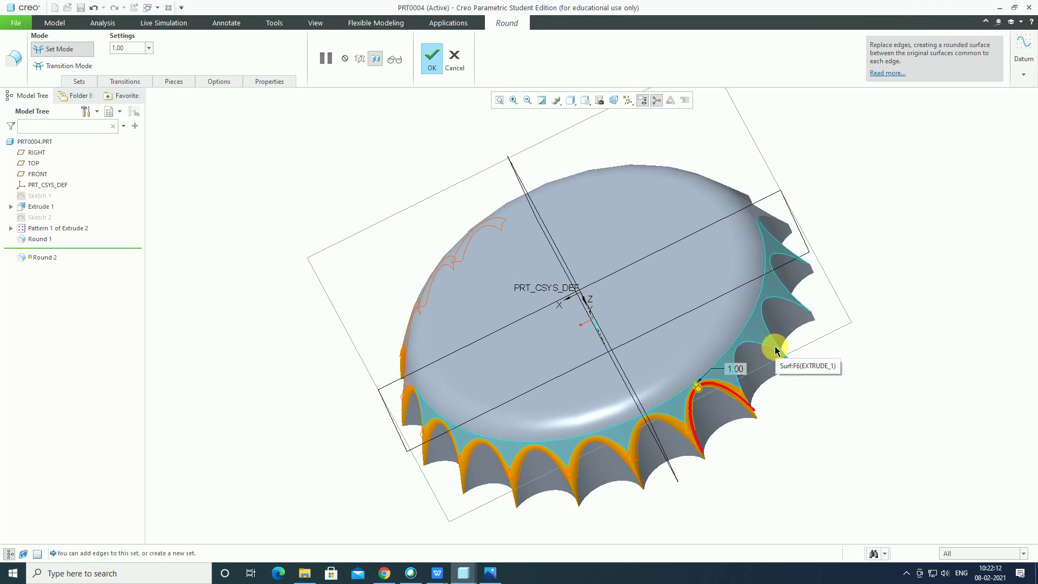
ctrl+click(772, 354)
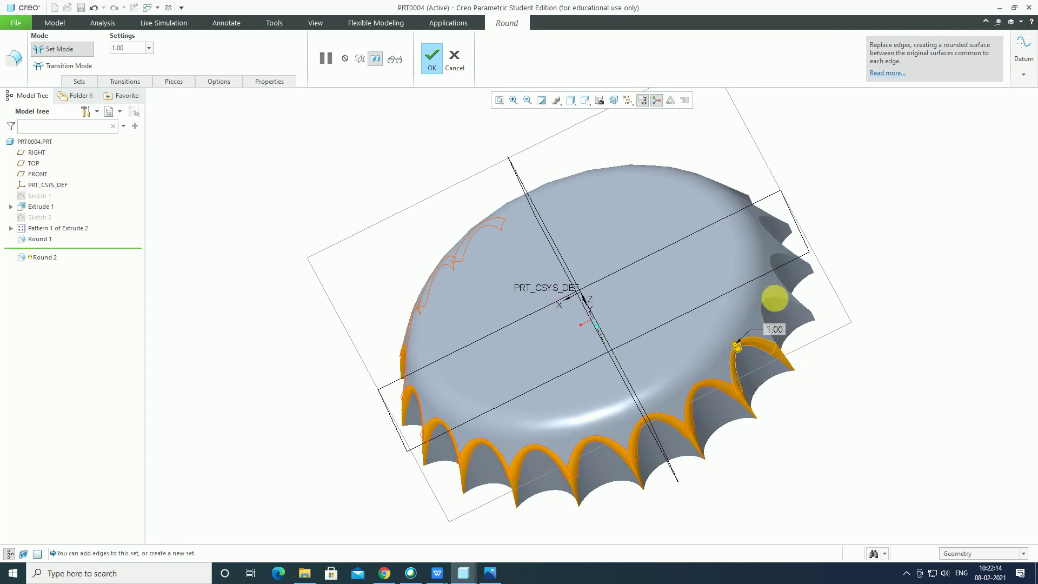
ctrl+click(775, 301)
ctrl+click(771, 274)
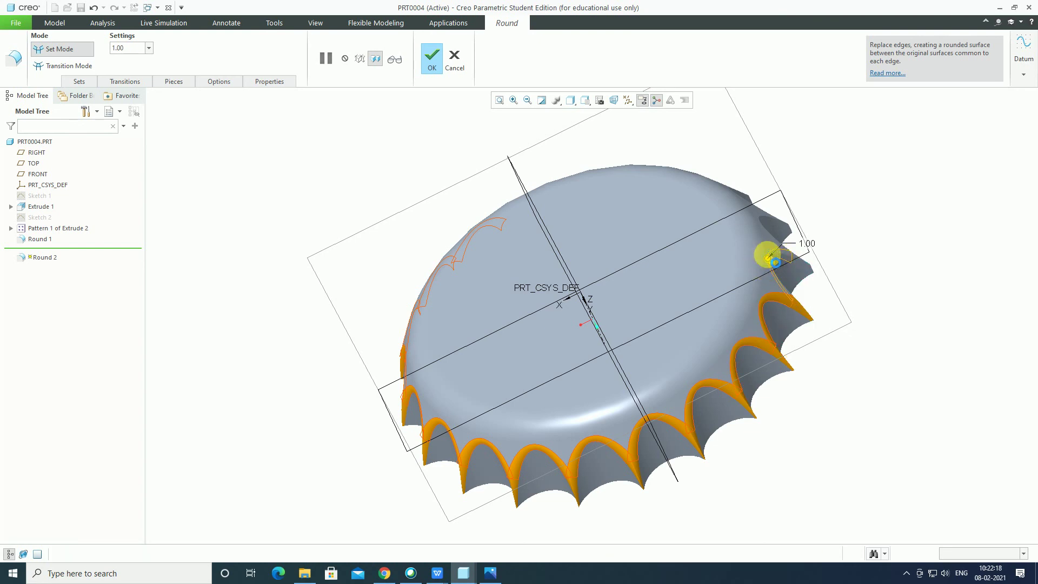
Add the remaining seven notch edges around the rim to the 1.00 round.
middle_drag(817, 222, 795, 297)
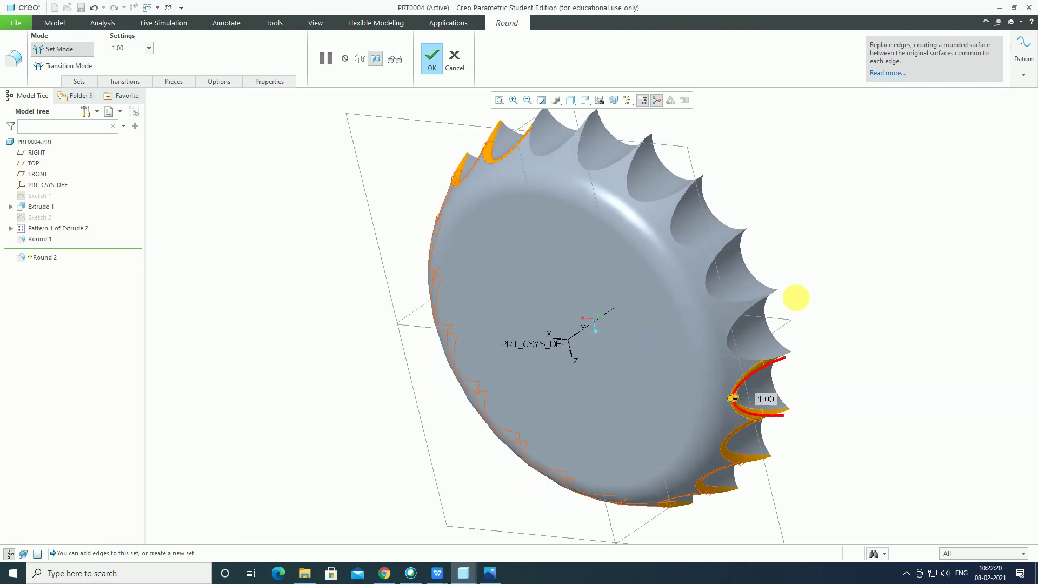
ctrl+click(751, 361)
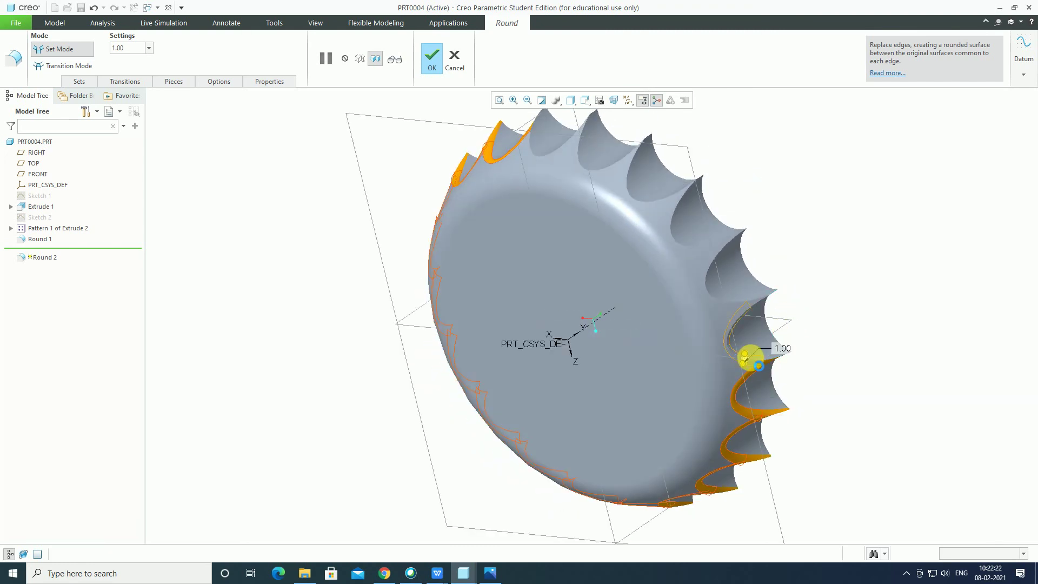
ctrl+click(735, 302)
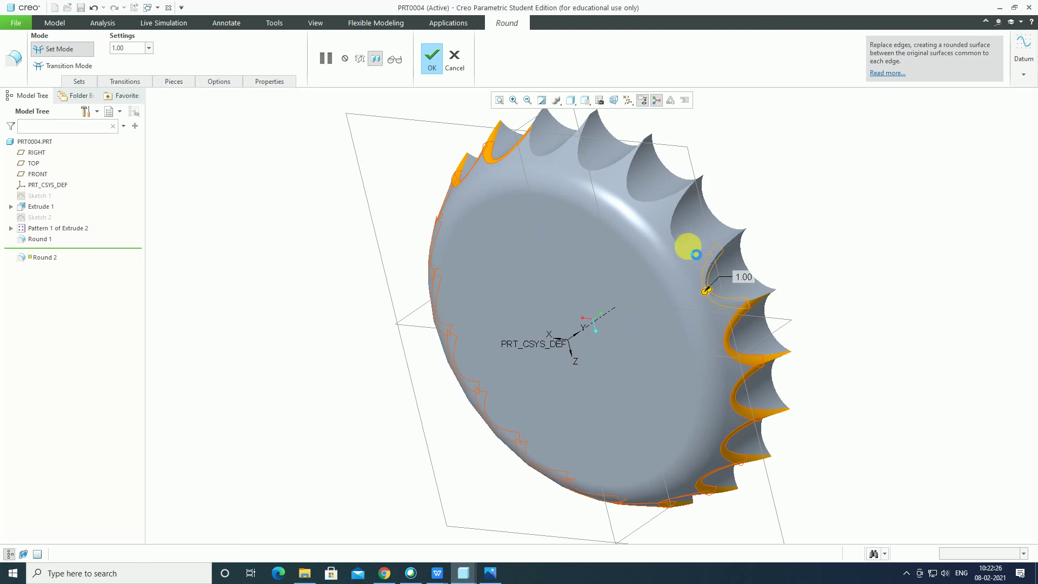
ctrl+click(694, 254)
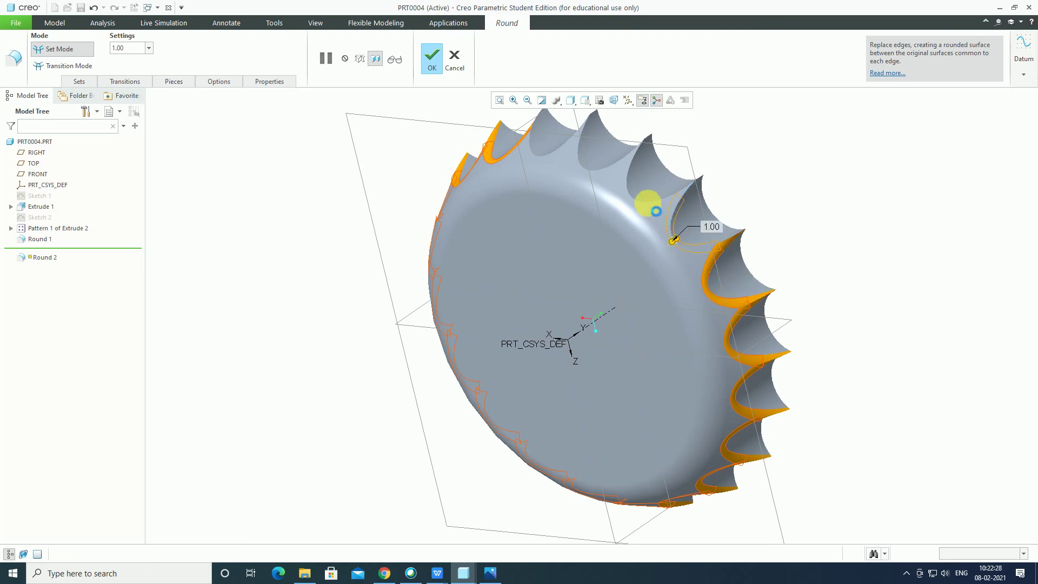
ctrl+click(647, 203)
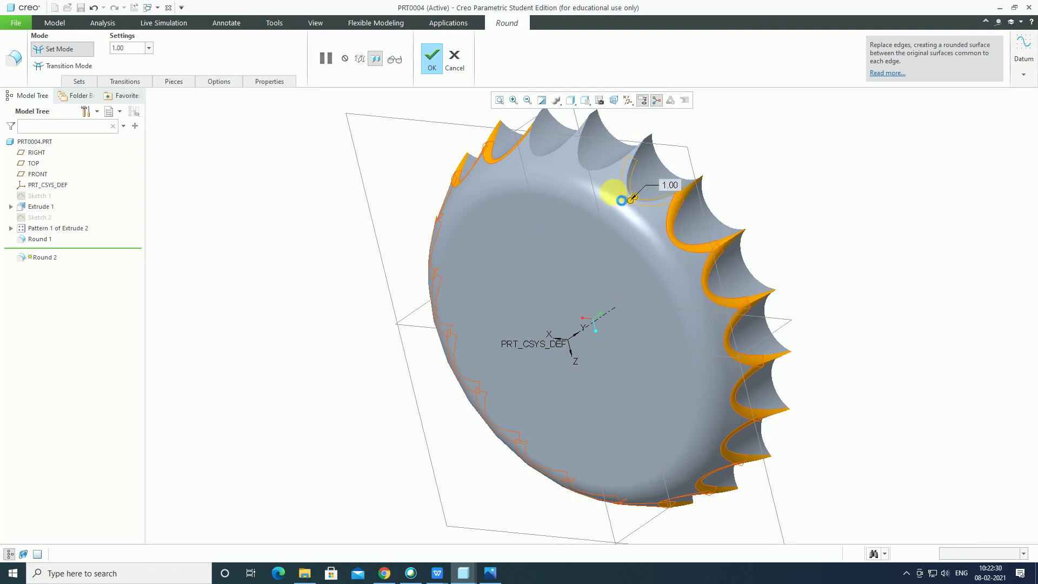
ctrl+click(612, 175)
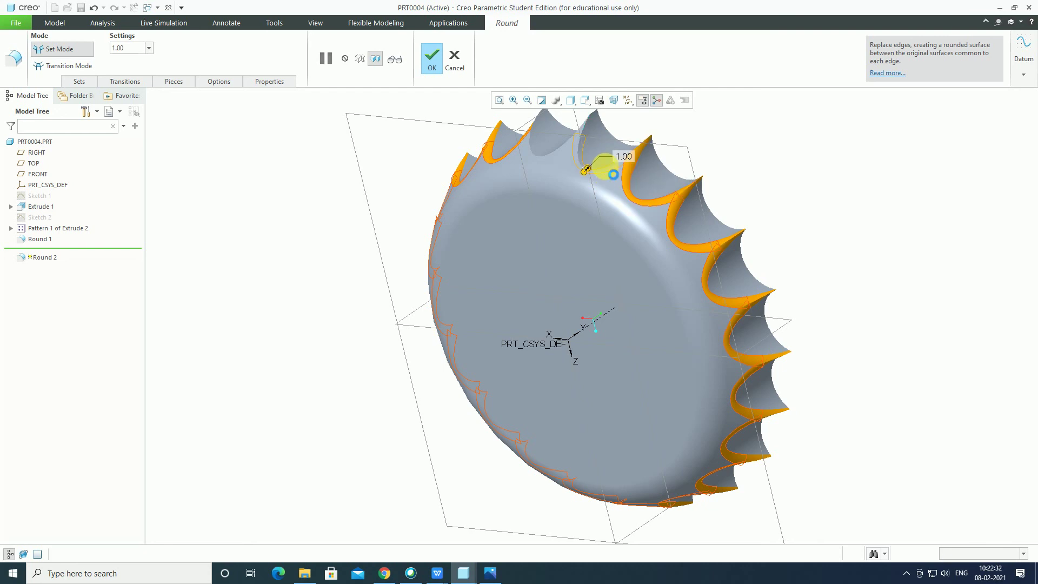
ctrl+click(557, 152)
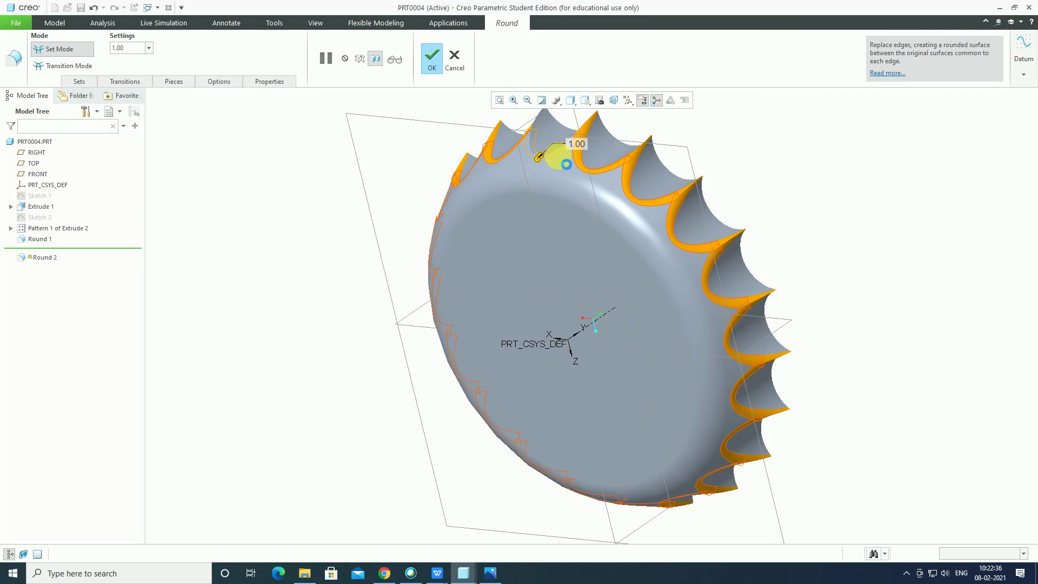
ctrl+click(547, 152)
click(439, 72)
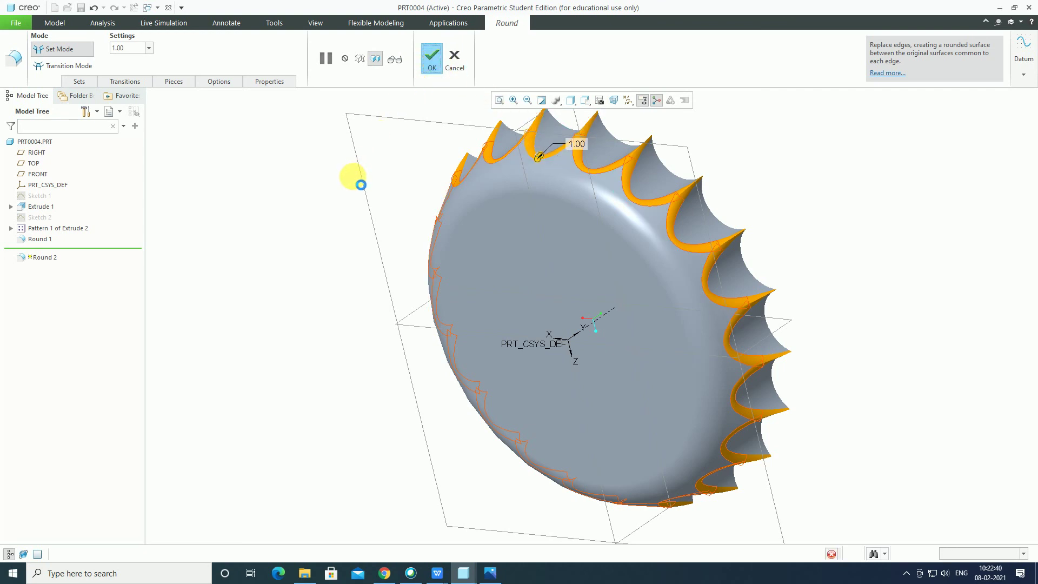
Finish the notch round and pick the cap's flat face as the shell's open face.
click(312, 202)
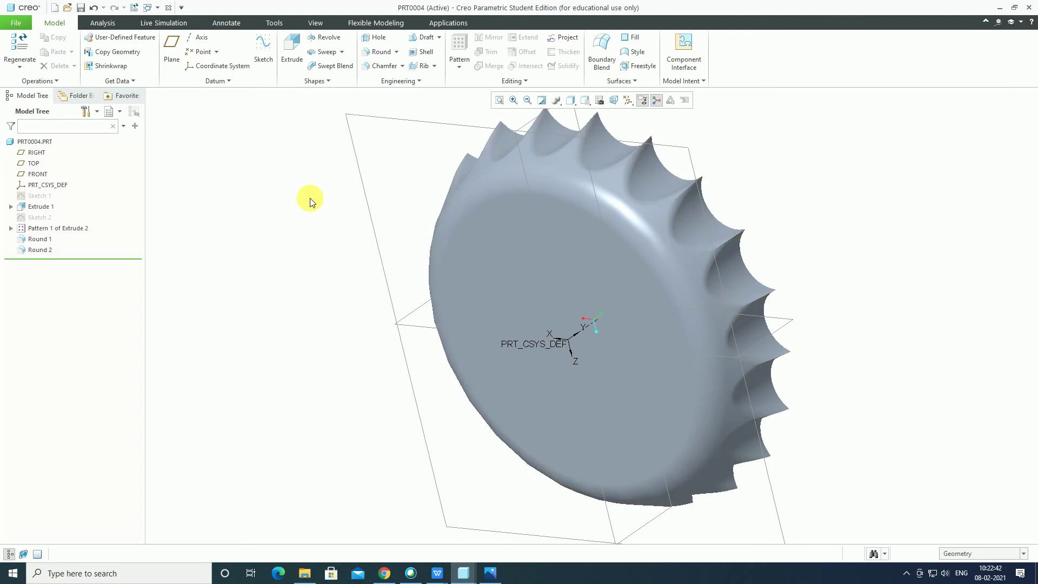
mouse_move(310, 198)
middle_down()
mouse_move(349, 201)
mouse_move(387, 306)
middle_up()
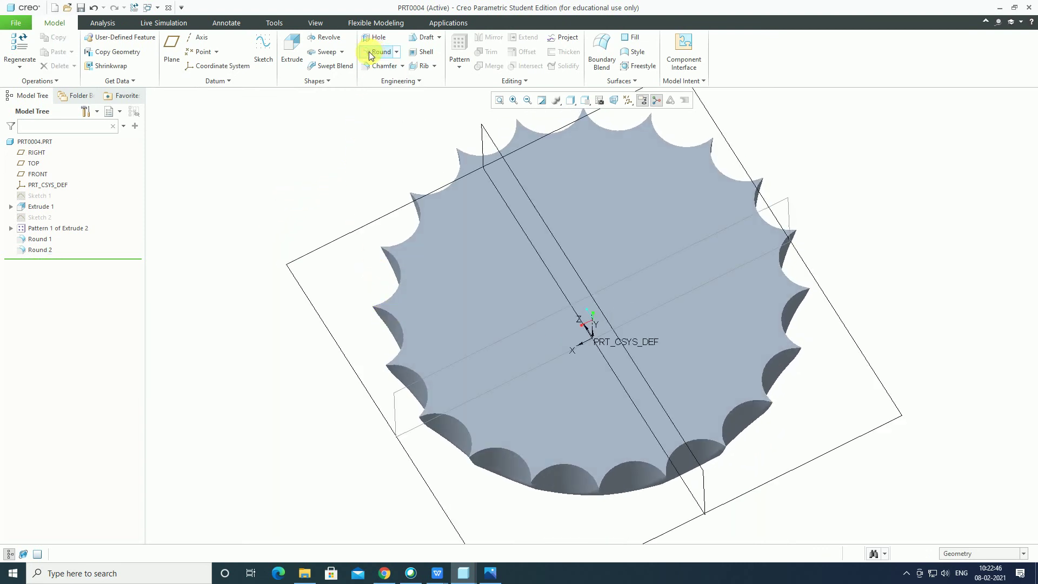
click(420, 51)
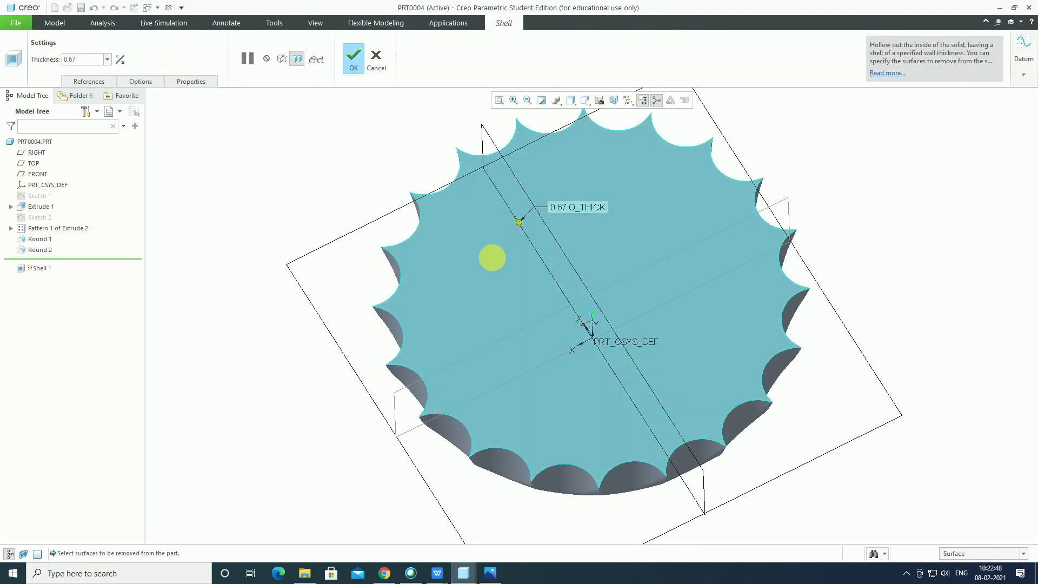
click(492, 261)
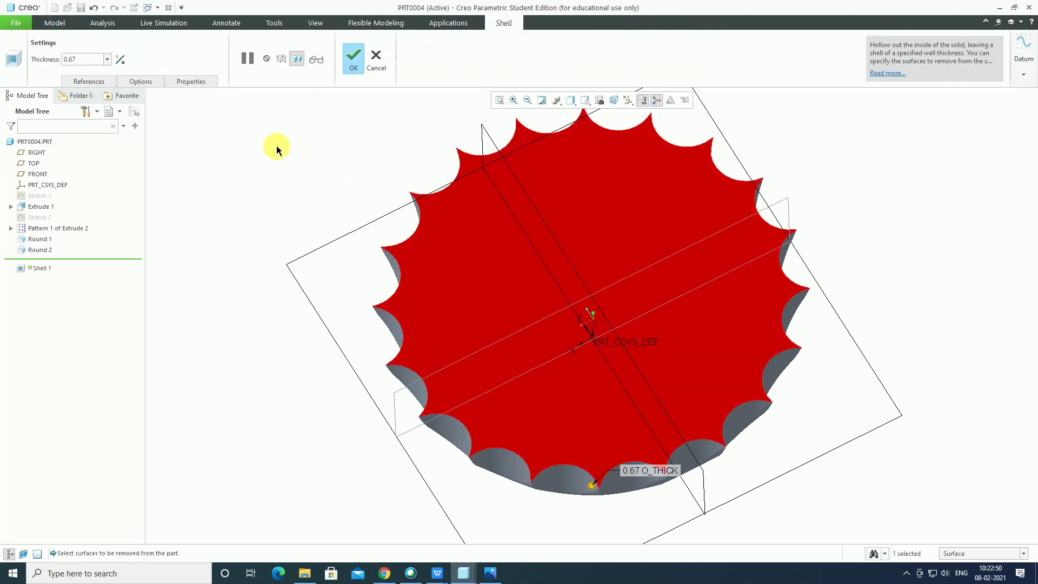
Set the shell wall thickness to 0.20, flip its direction, and finish the shell.
text(0.50)
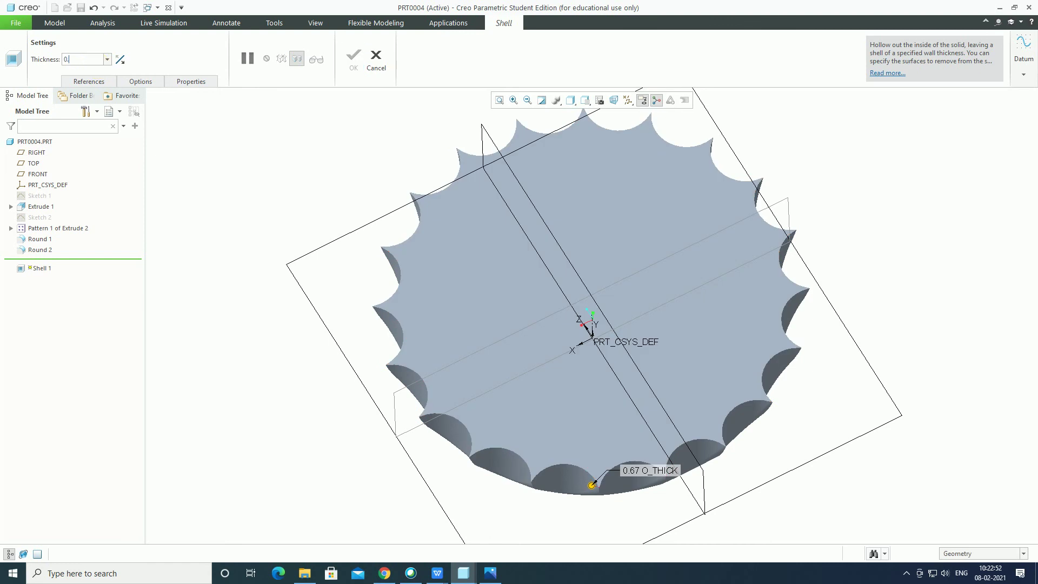
key(Return)
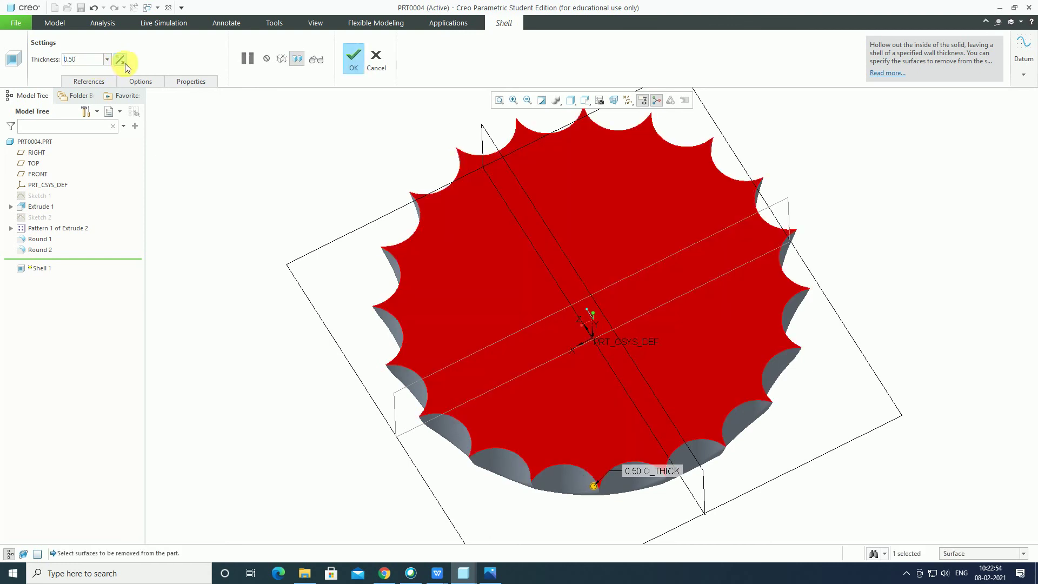
click(121, 59)
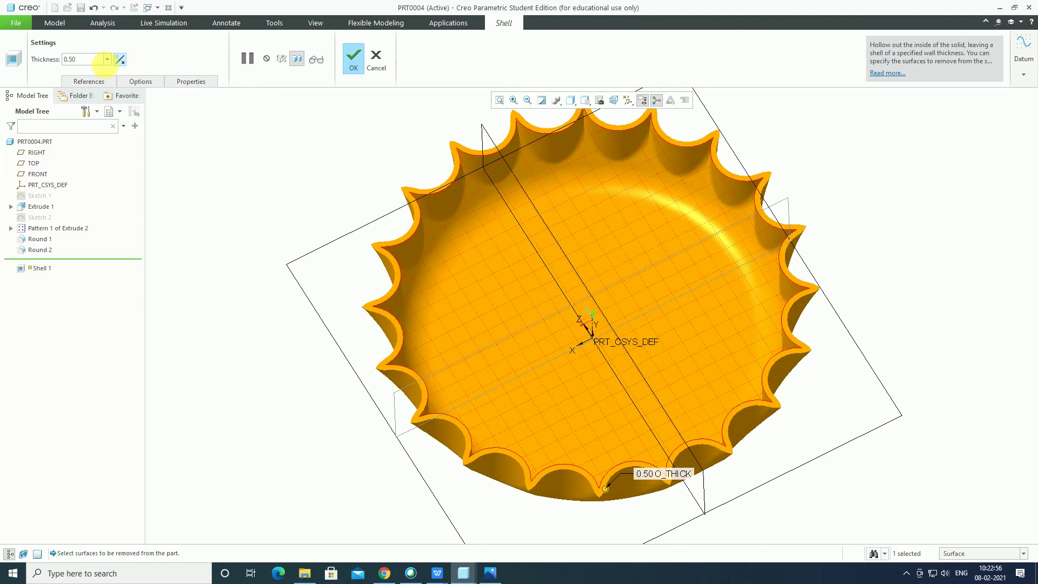
text(0)
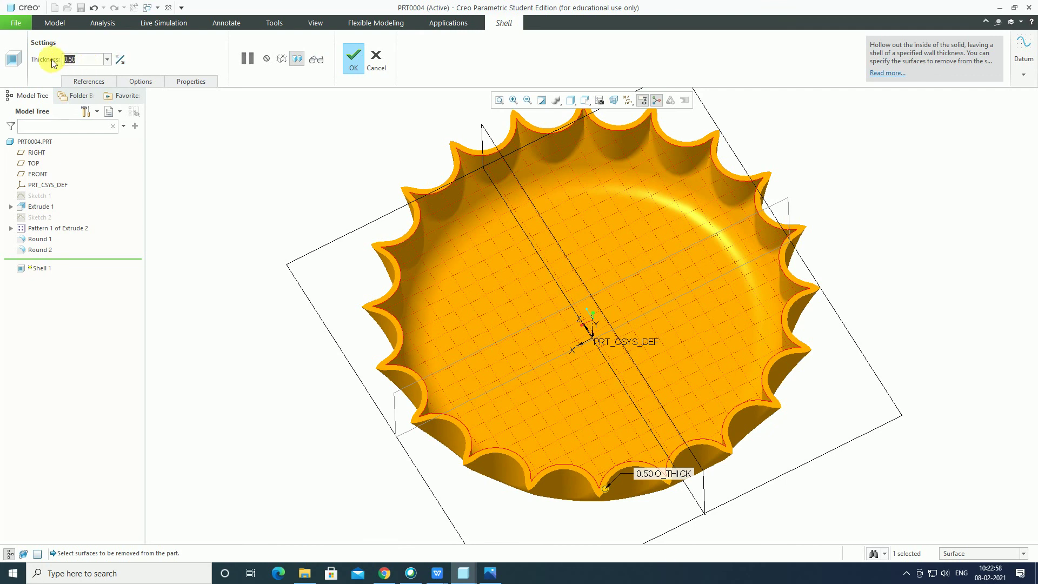
text(30)
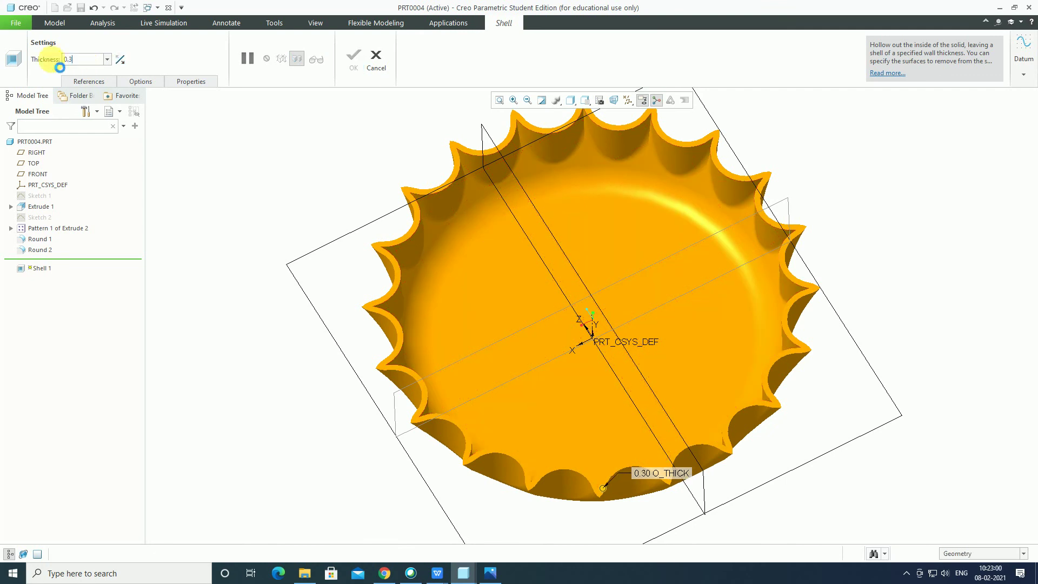
key(Return)
key(BackSpace)
key(BackSpace)
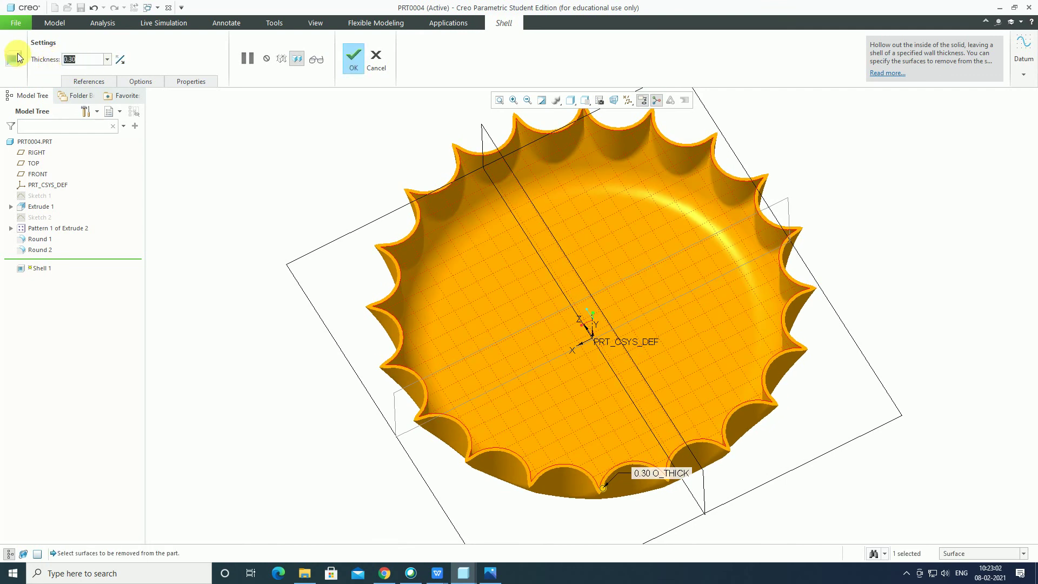
text(20)
key(Return)
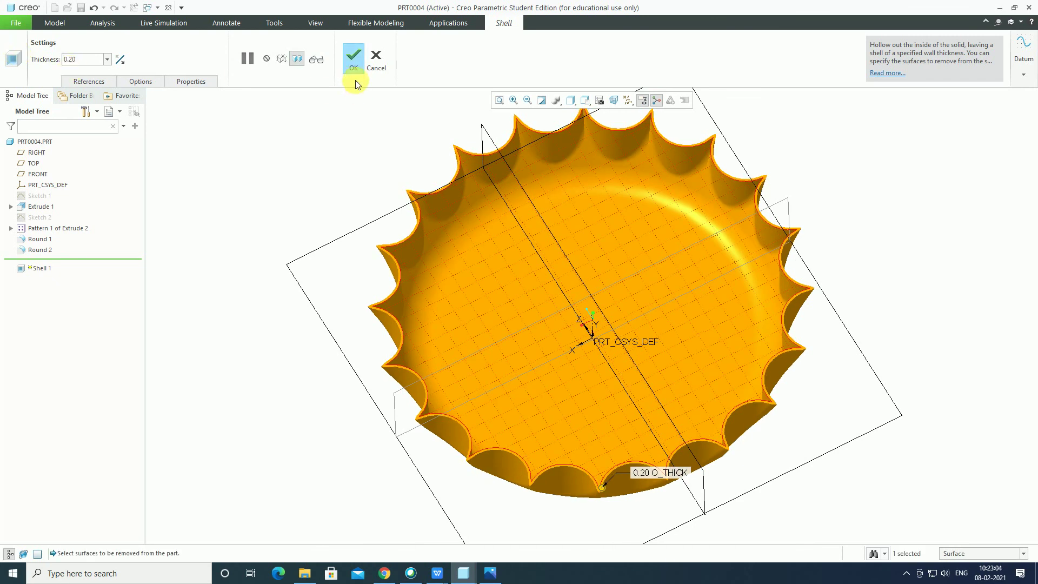
click(354, 58)
mouse_move(258, 250)
middle_down()
mouse_move(425, 36)
mouse_move(419, 66)
mouse_move(427, 63)
mouse_move(435, 7)
mouse_move(381, 121)
mouse_move(412, 170)
mouse_move(445, 148)
mouse_move(400, 153)
mouse_move(399, 109)
mouse_move(412, 99)
mouse_move(388, 254)
mouse_move(366, 144)
mouse_move(382, 114)
mouse_move(371, 69)
mouse_move(371, 97)
mouse_move(431, 215)
mouse_move(495, 222)
mouse_move(528, 184)
mouse_move(528, 208)
mouse_move(513, 216)
middle_up()
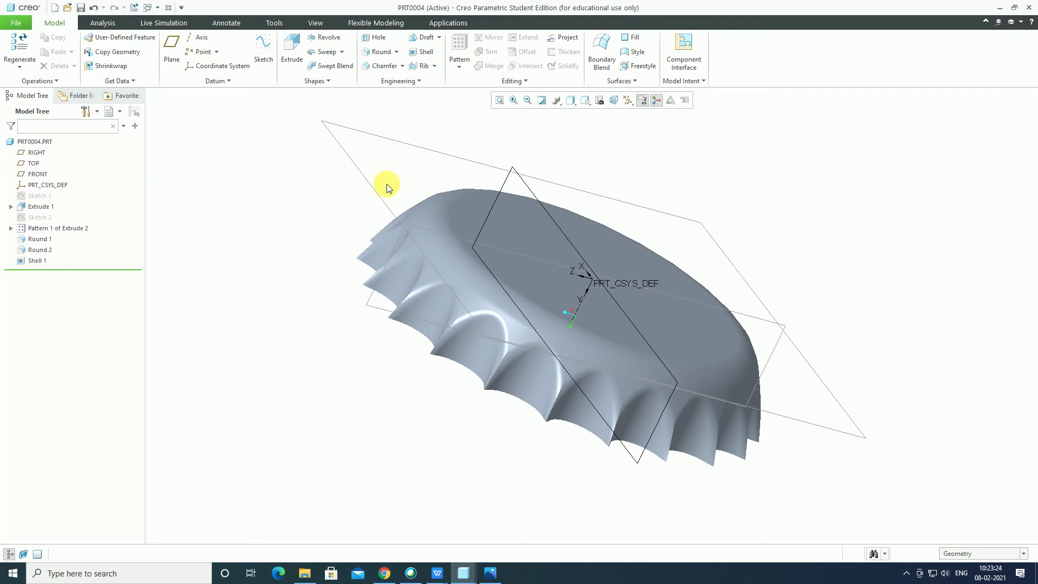
mouse_move(387, 184)
middle_down()
mouse_move(397, 197)
mouse_move(362, 180)
middle_up()
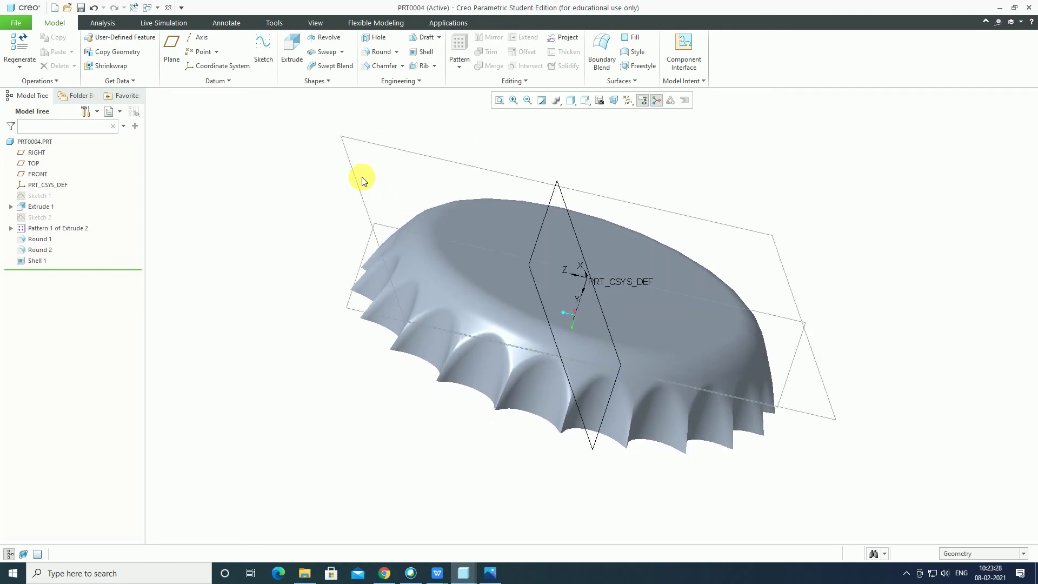
middle_drag(362, 177, 373, 218)
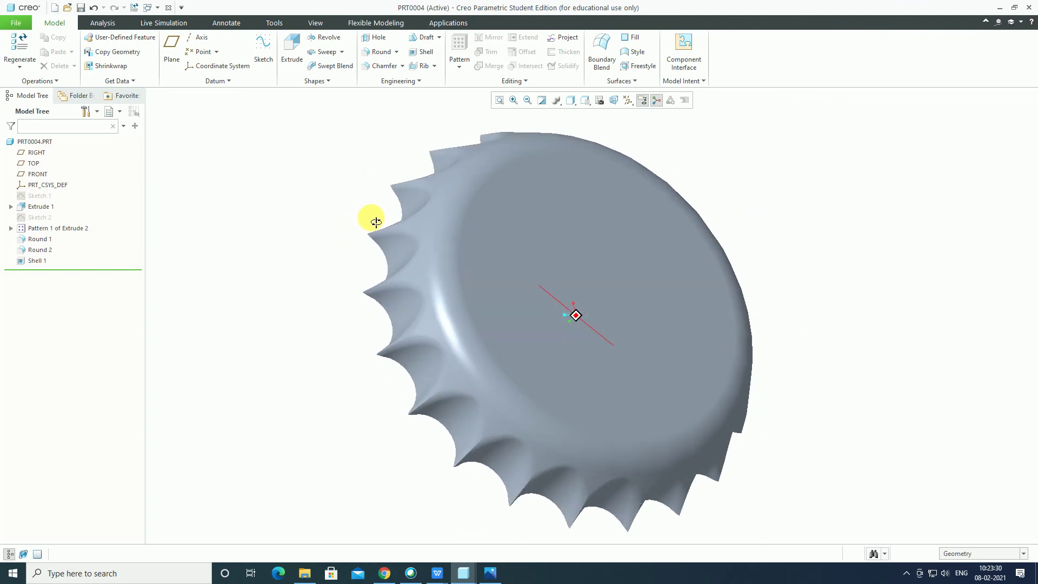
Apply the red appearance from the Appearances gallery to the whole part.
click(312, 22)
click(111, 67)
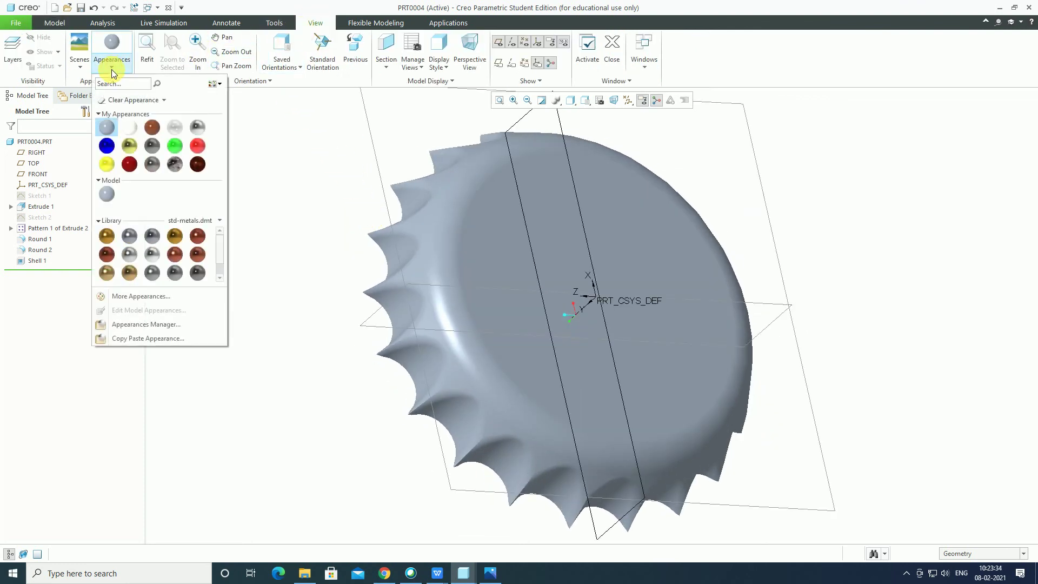
click(201, 144)
click(367, 149)
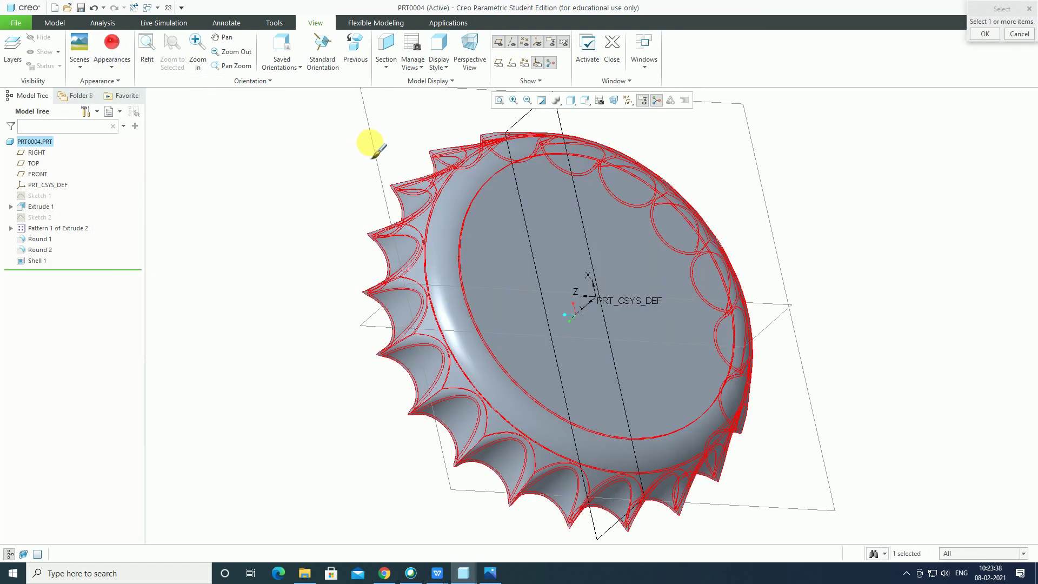
click(985, 36)
mouse_move(440, 185)
middle_down()
mouse_move(275, 223)
mouse_move(281, 245)
mouse_move(317, 253)
mouse_move(306, 236)
middle_up()
Start Render Studio with Real-Time Rendering on, orbiting the red cap to view the raytraced render.
click(435, 23)
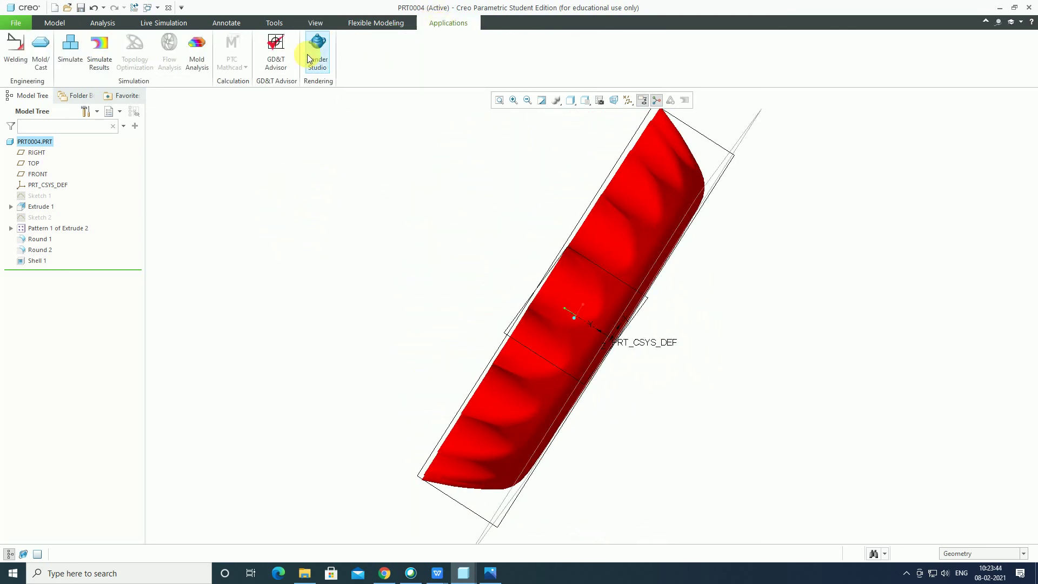
click(317, 51)
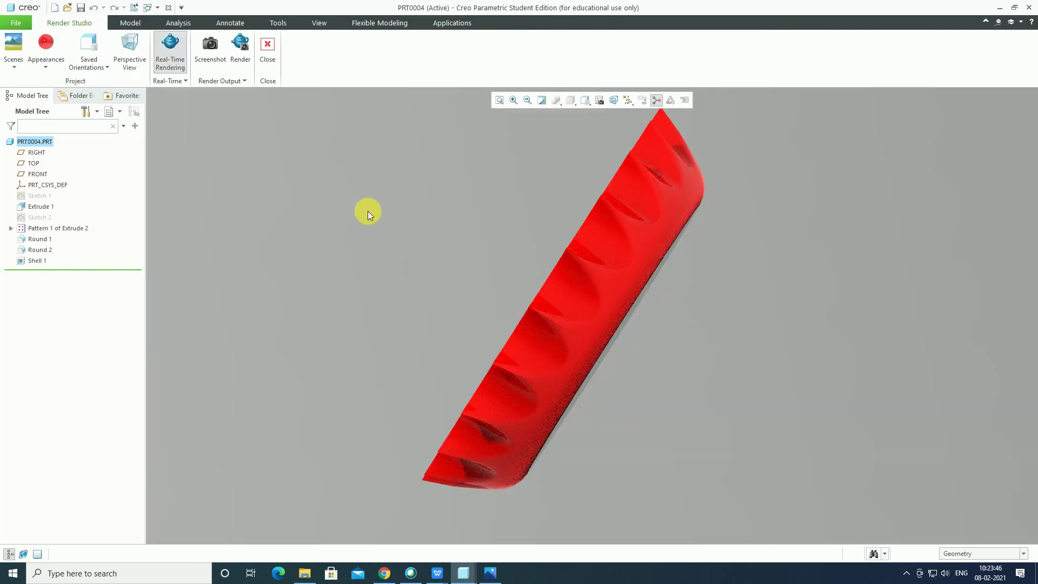
middle_drag(367, 211, 440, 202)
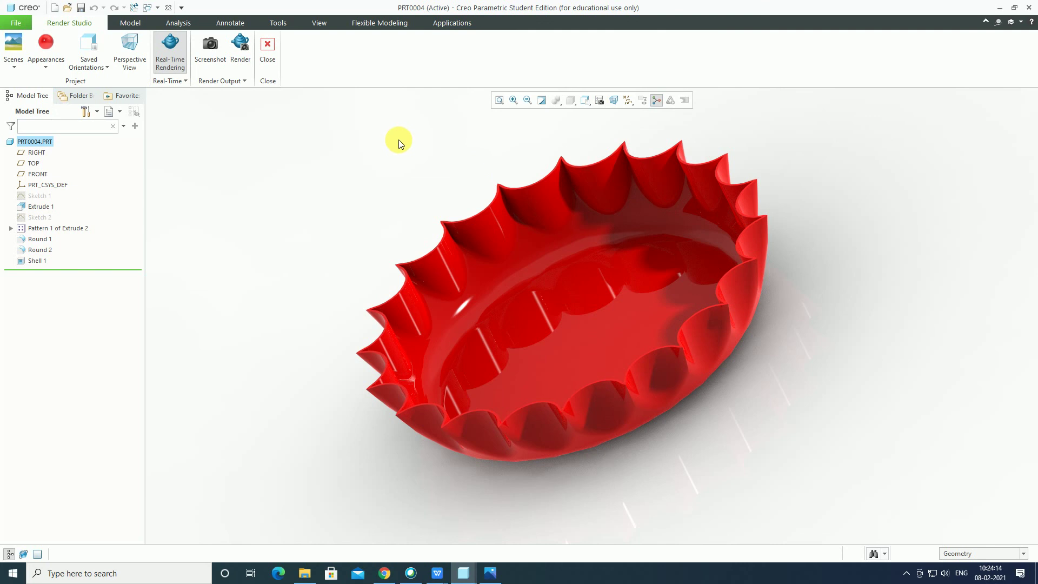
click(166, 53)
mouse_move(336, 339)
middle_down()
mouse_move(358, 331)
mouse_move(355, 349)
middle_up()
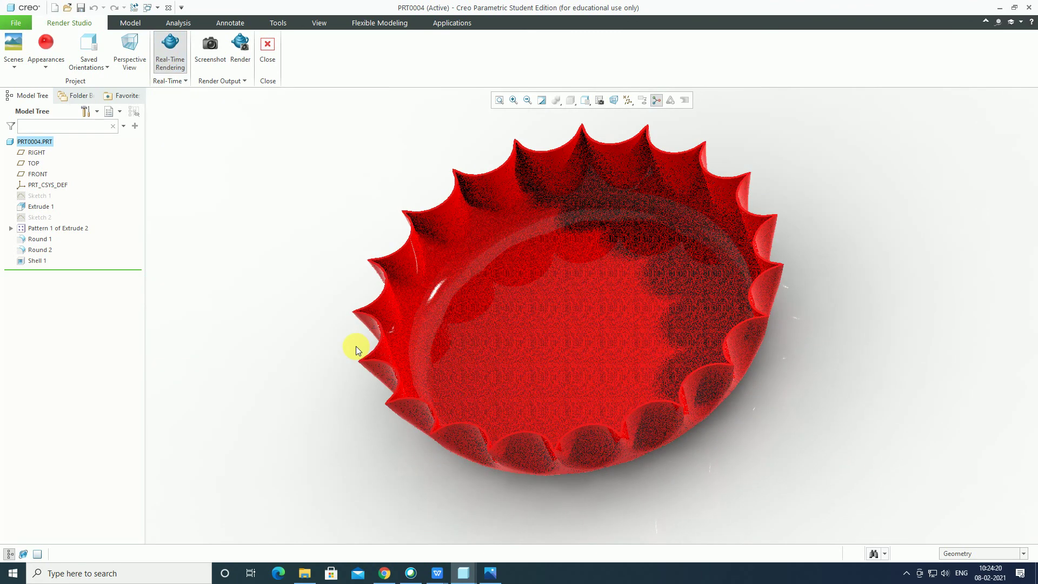